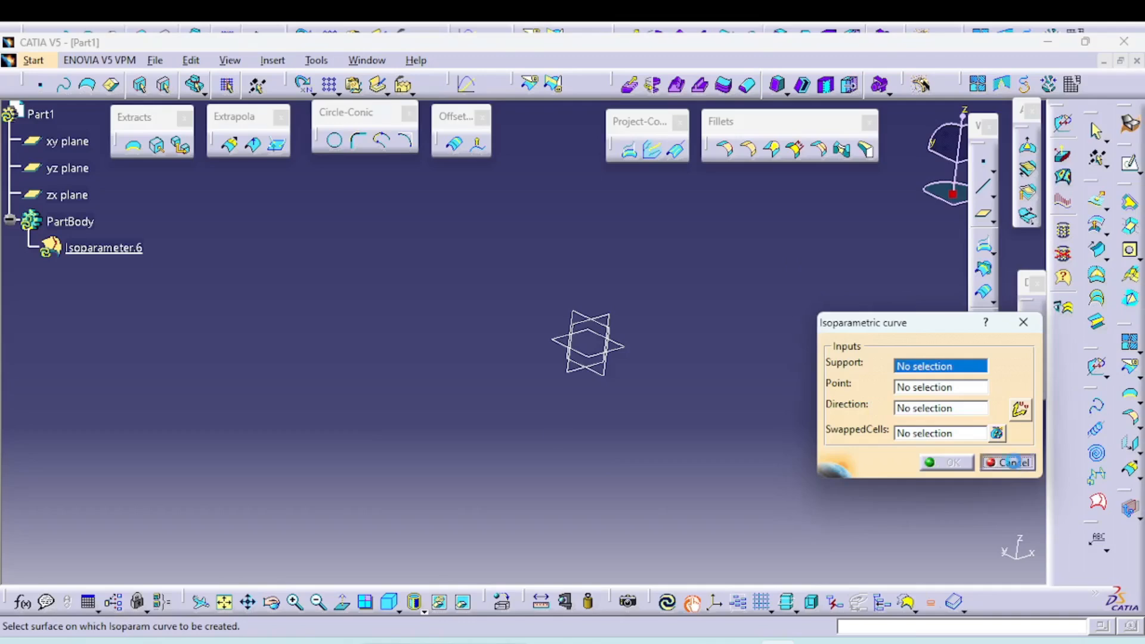
Cancel the isoparametric curve, sketch a three-point arched spline on the zx plane, and raise its middle control point to heighten the arch.
{"action": "left_click", "coordinate": [1012, 462]}
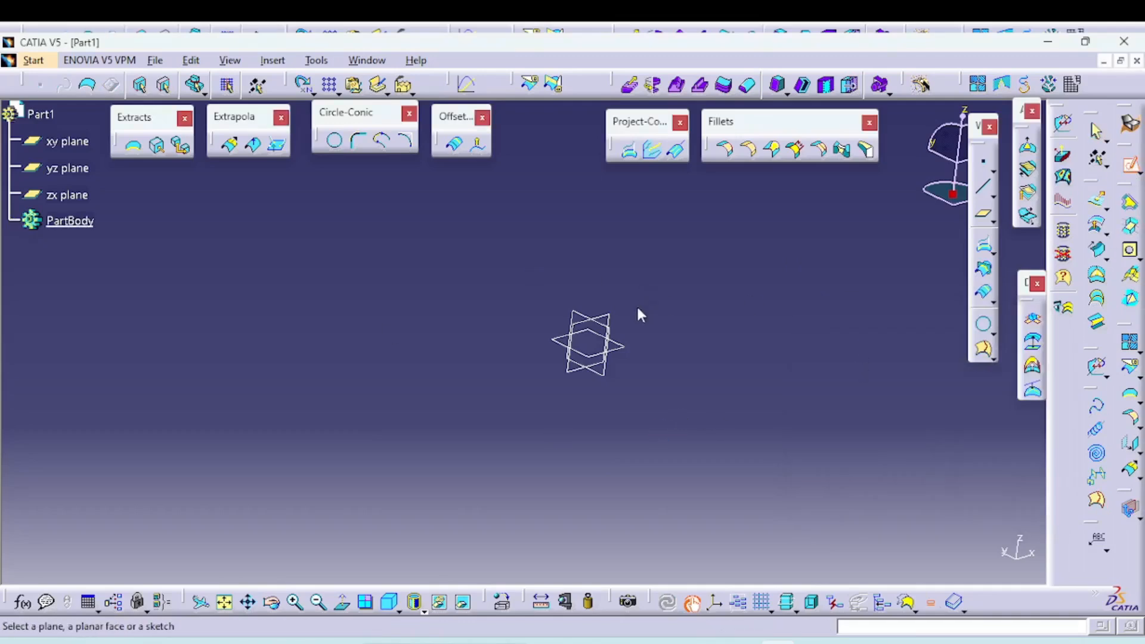
{"action": "left_click", "coordinate": [611, 326]}
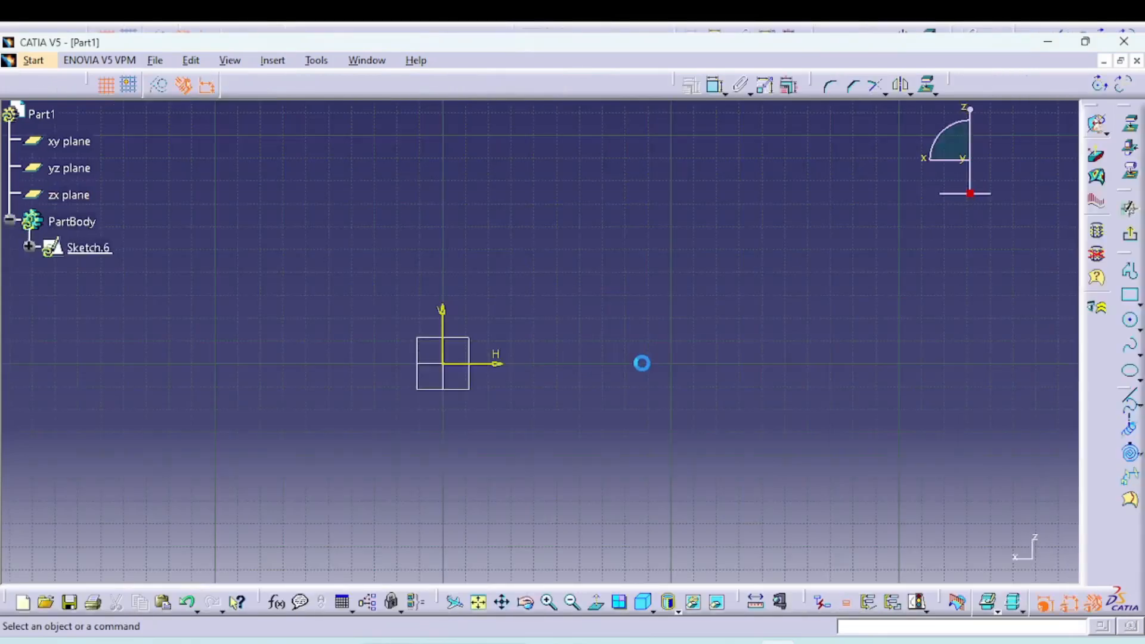
{"action": "left_click", "coordinate": [1128, 355]}
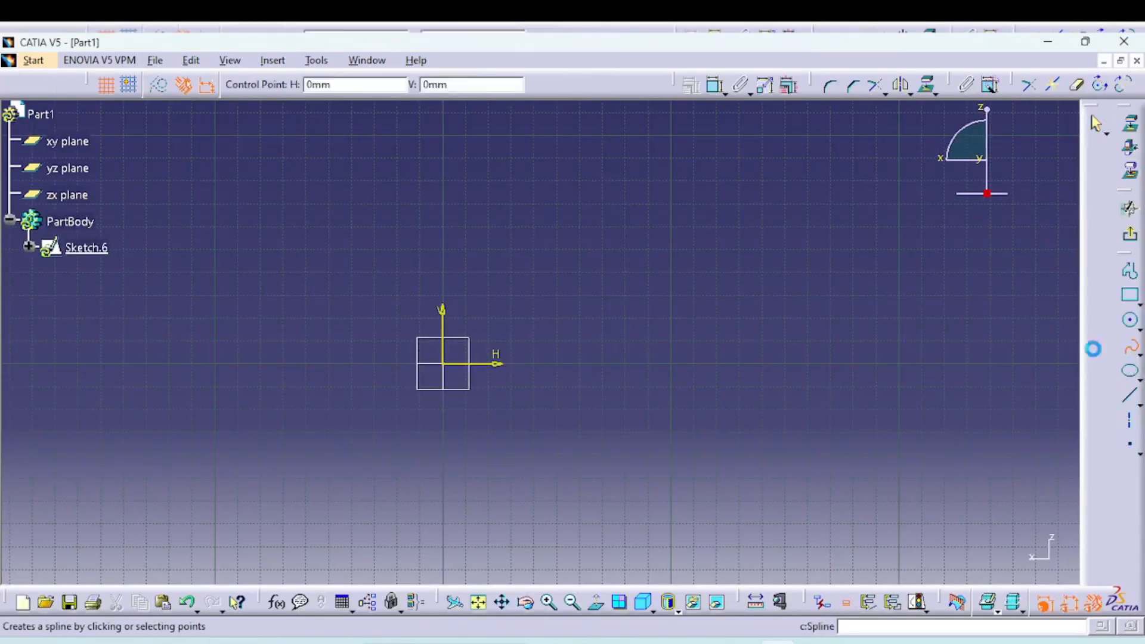
{"action": "left_click", "coordinate": [295, 384]}
{"action": "left_click", "coordinate": [442, 287]}
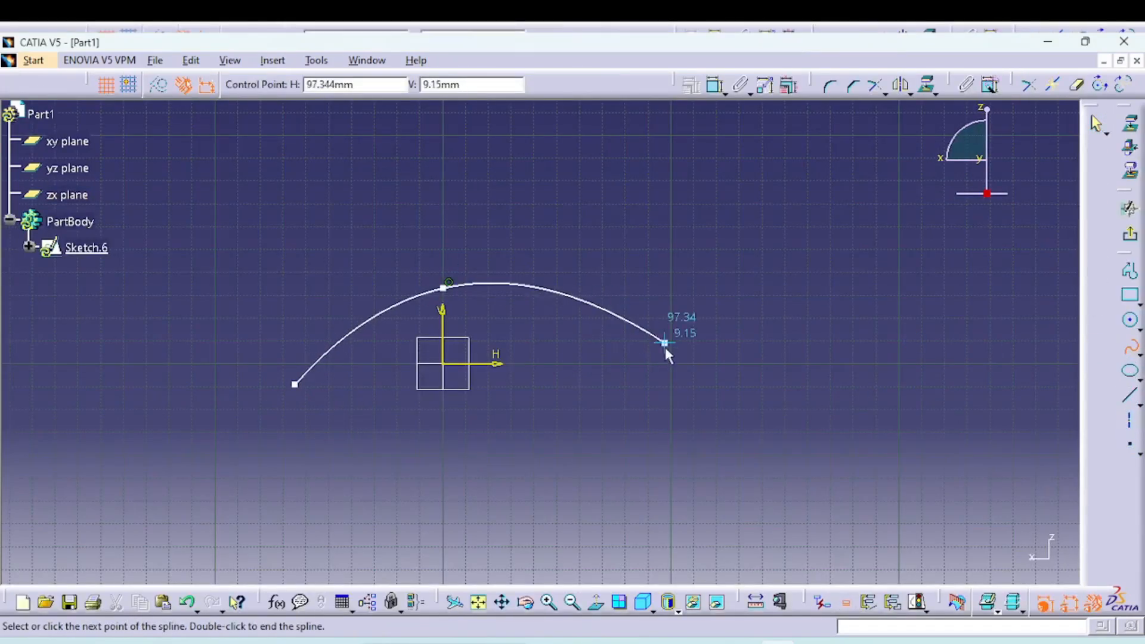
{"action": "left_click", "coordinate": [674, 383]}
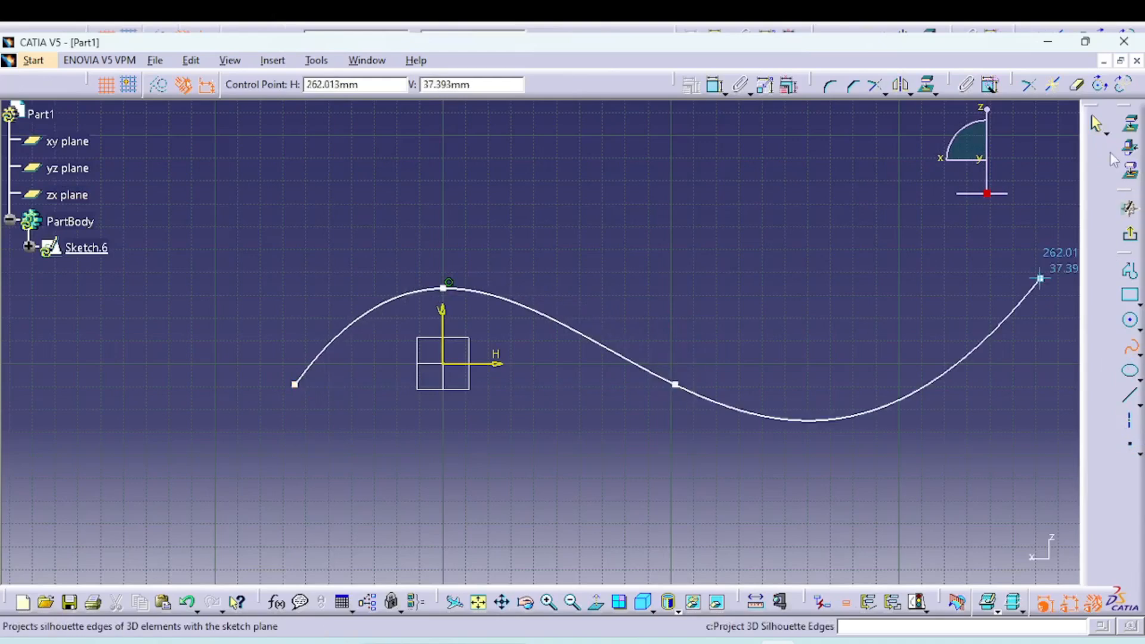
{"action": "key", "text": "Escape"}
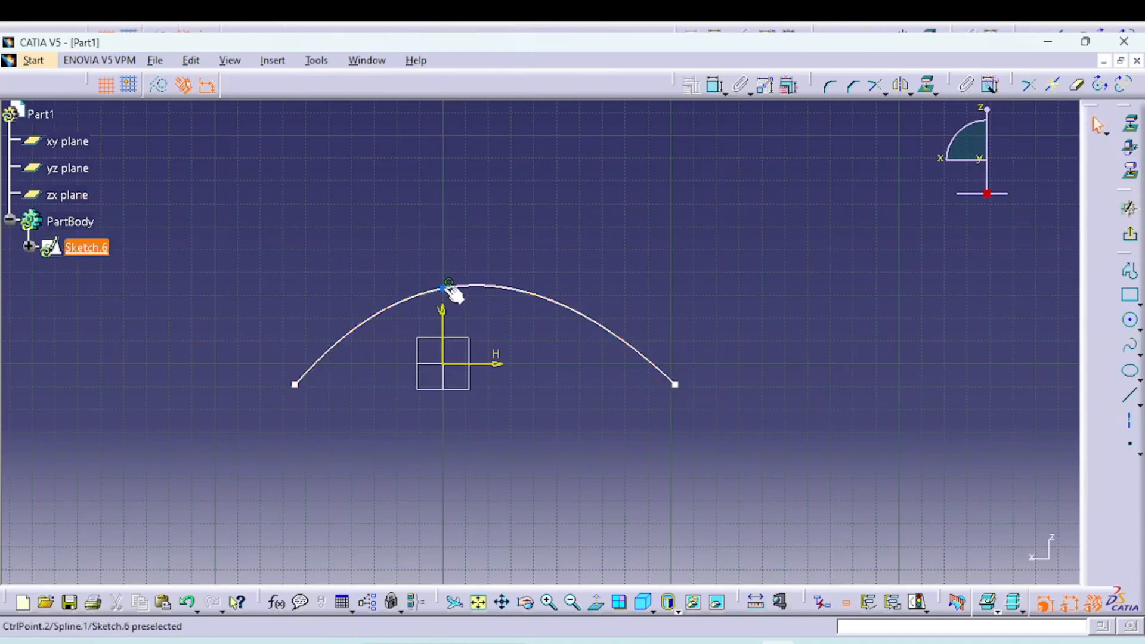
{"action": "left_click_drag", "start_coordinate": [443, 288], "coordinate": [443, 247]}
{"action": "left_click", "coordinate": [1128, 208]}
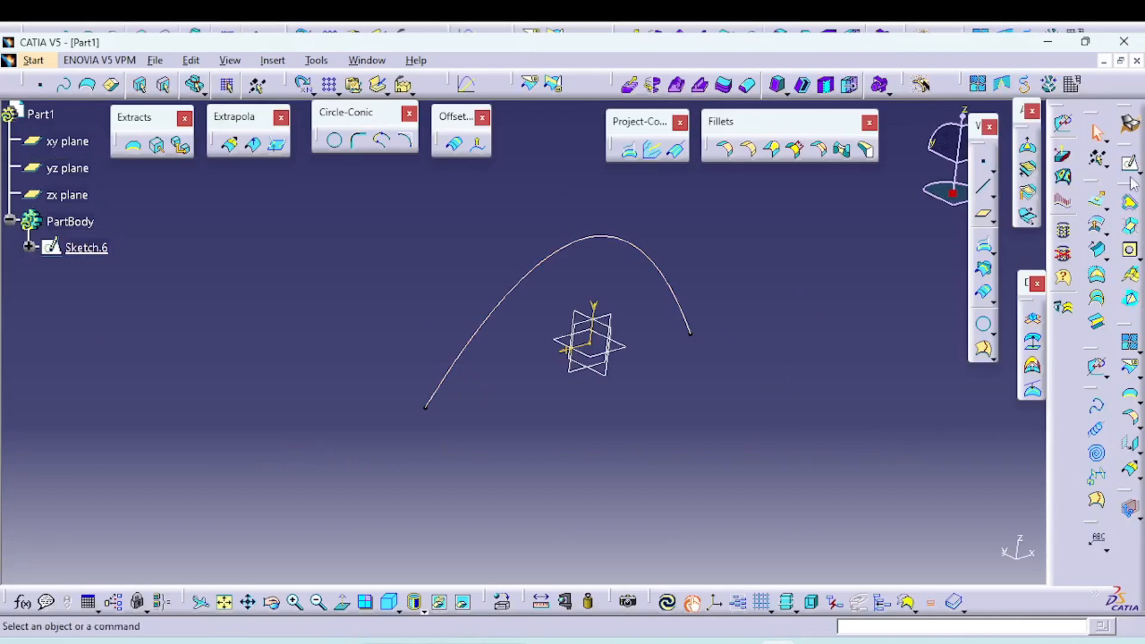
Create a reference plane offset 27 mm from the zx plane.
{"action": "left_click", "coordinate": [983, 219]}
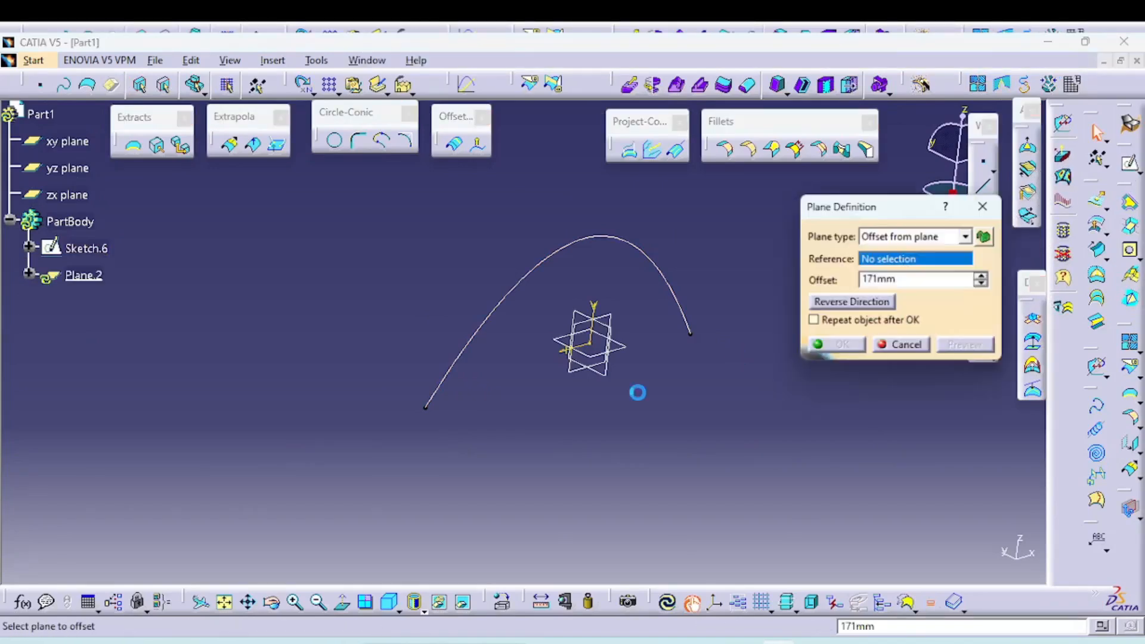
{"action": "left_click", "coordinate": [579, 380]}
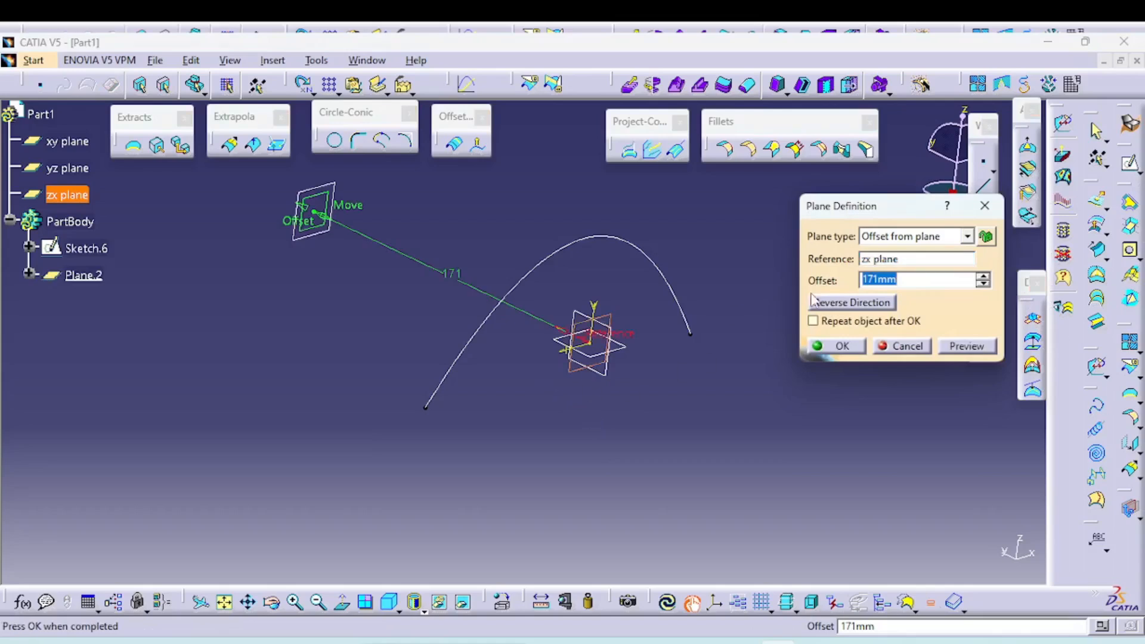
{"action": "left_click_drag", "start_coordinate": [327, 226], "coordinate": [486, 290]}
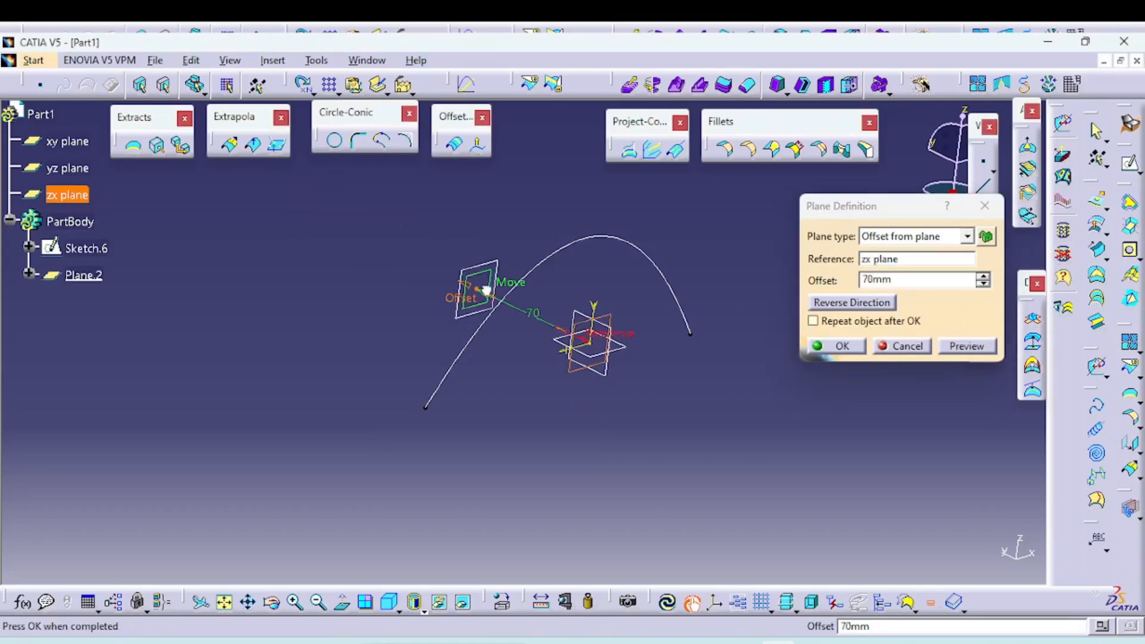
{"action": "middle_click_drag", "start_coordinate": [477, 366], "coordinate": [421, 338]}
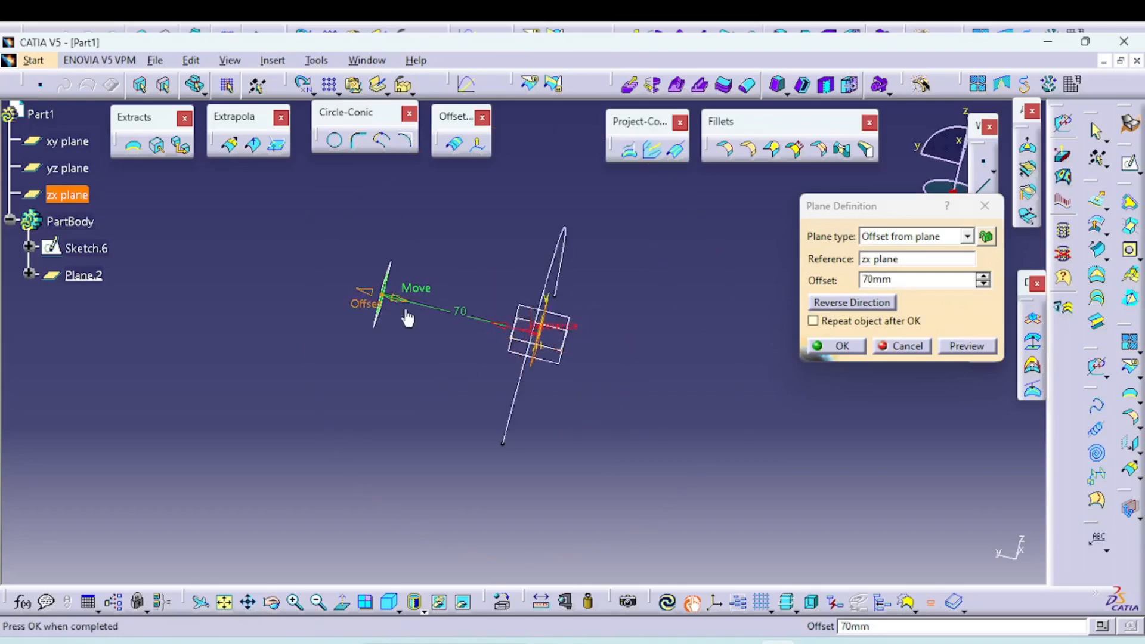
{"action": "left_click_drag", "start_coordinate": [395, 302], "coordinate": [488, 325]}
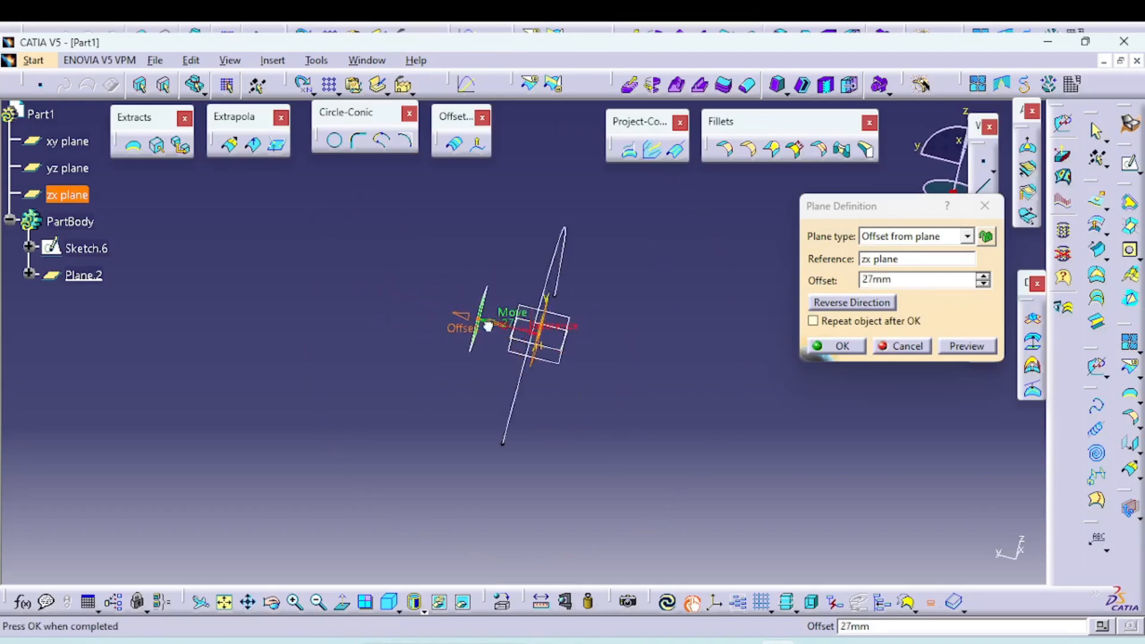
{"action": "left_click", "coordinate": [841, 346]}
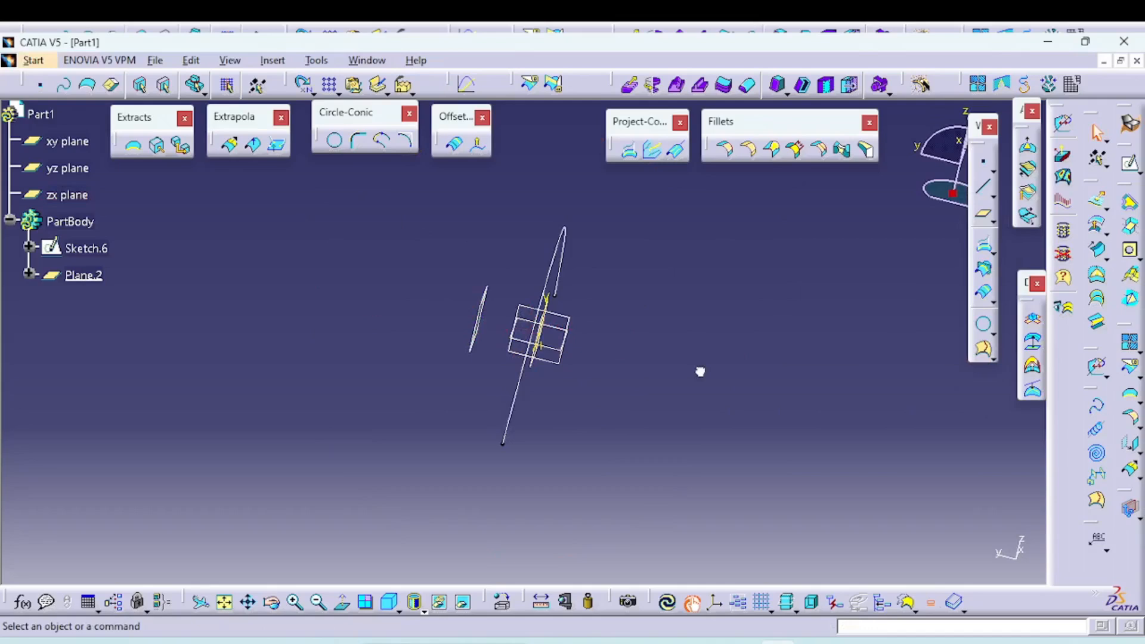
On the offset plane, sketch a lower, narrower three-point spline from about H -44, V -14 mm to about H 90, V -16 mm.
{"action": "left_click", "coordinate": [1129, 163]}
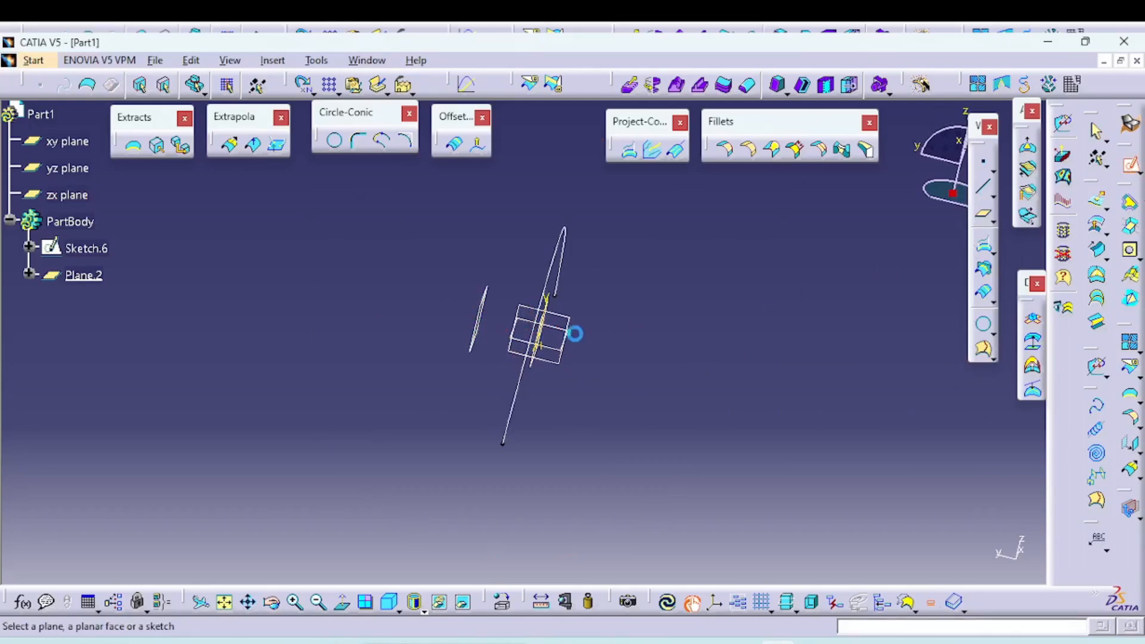
{"action": "left_click", "coordinate": [486, 328]}
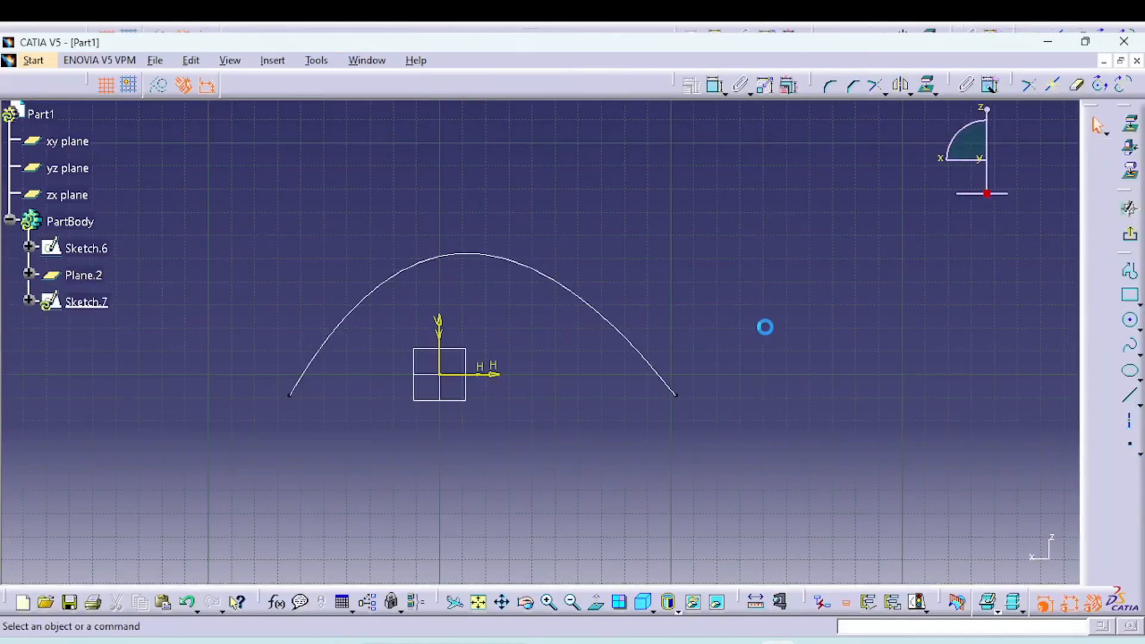
{"action": "left_click", "coordinate": [1132, 349]}
{"action": "left_click", "coordinate": [337, 409]}
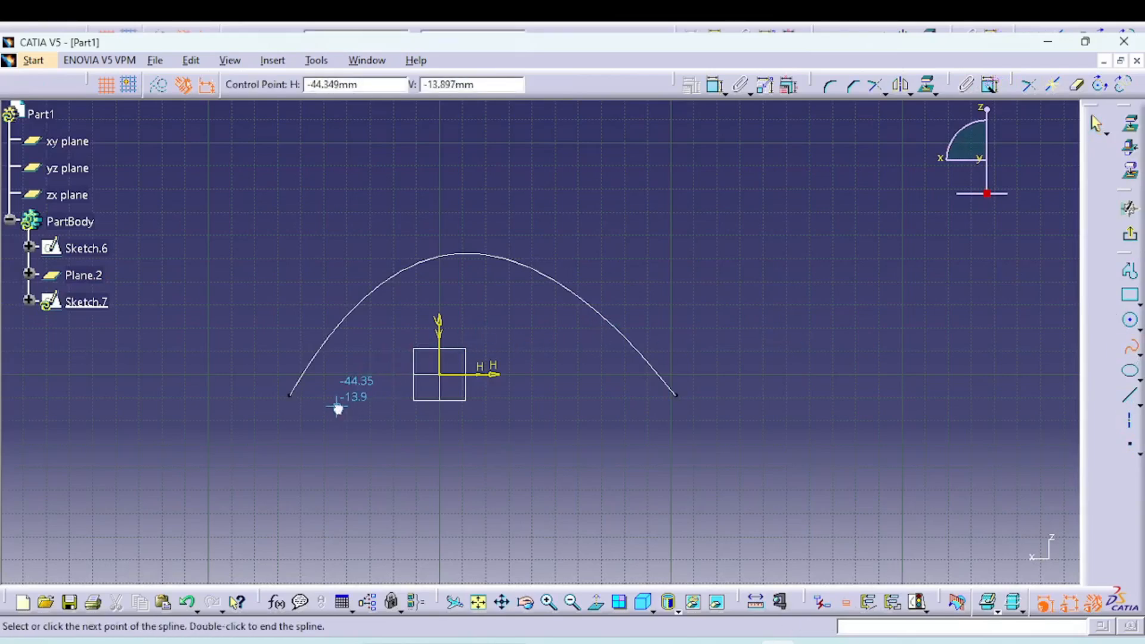
{"action": "left_click", "coordinate": [442, 334]}
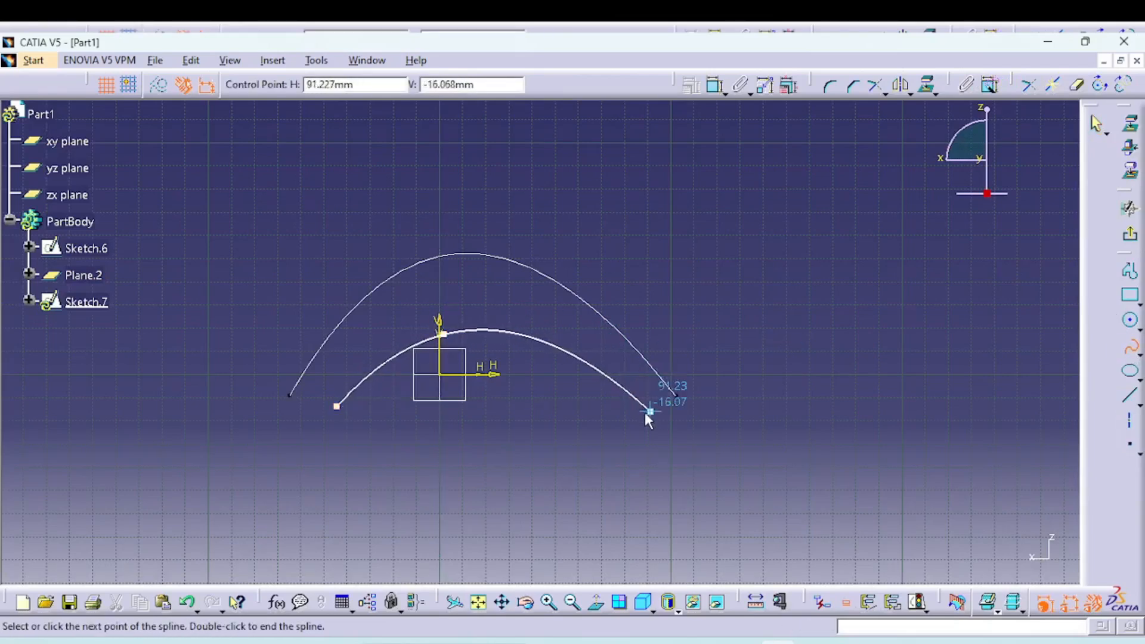
{"action": "left_click", "coordinate": [646, 411]}
{"action": "left_click", "coordinate": [1095, 124]}
{"action": "left_click", "coordinate": [867, 351]}
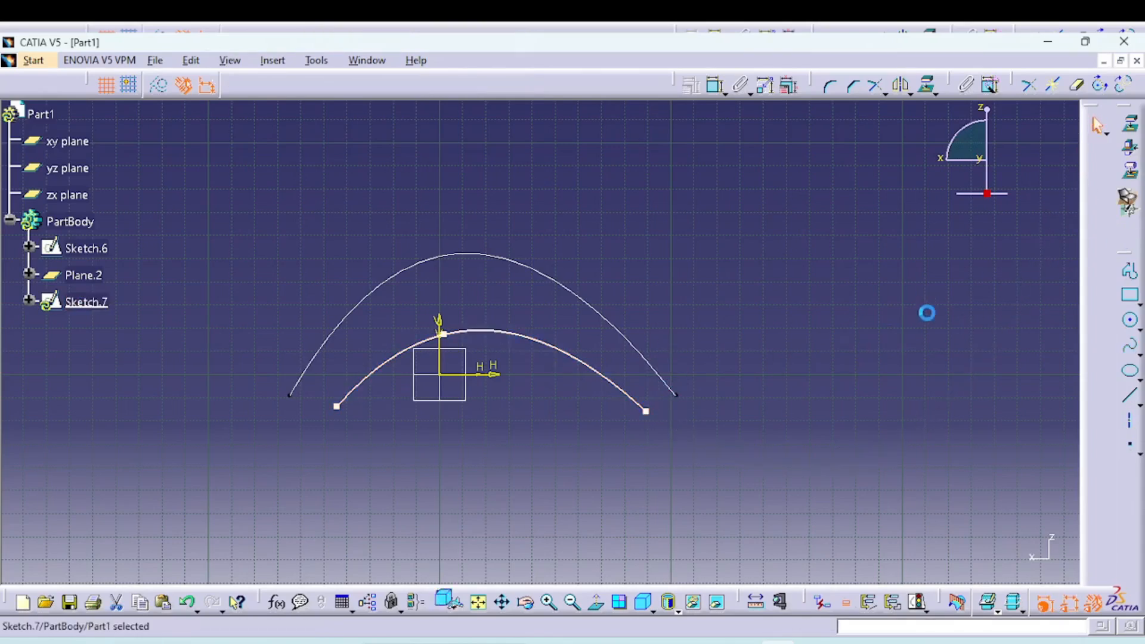
Create another plane offset 27 mm from the zx plane in the reversed direction, opposite the first offset plane.
{"action": "mouse_move", "coordinate": [819, 365]}
{"action": "middle_mouse_down"}
{"action": "mouse_move", "coordinate": [690, 395]}
{"action": "mouse_move", "coordinate": [899, 378]}
{"action": "middle_mouse_up"}
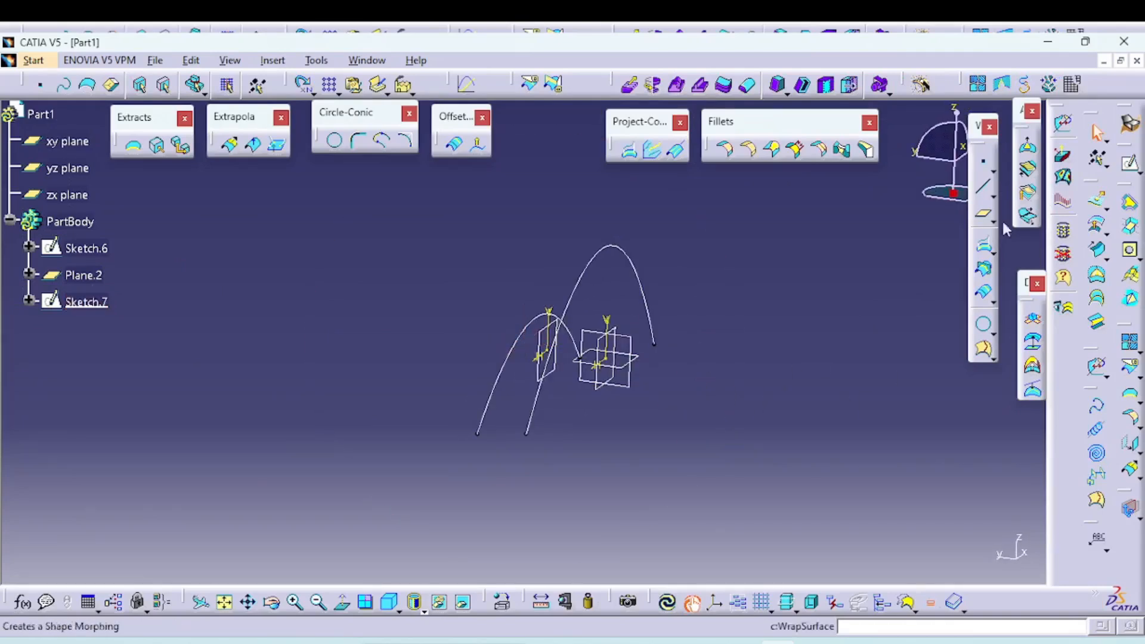
{"action": "left_click", "coordinate": [983, 214]}
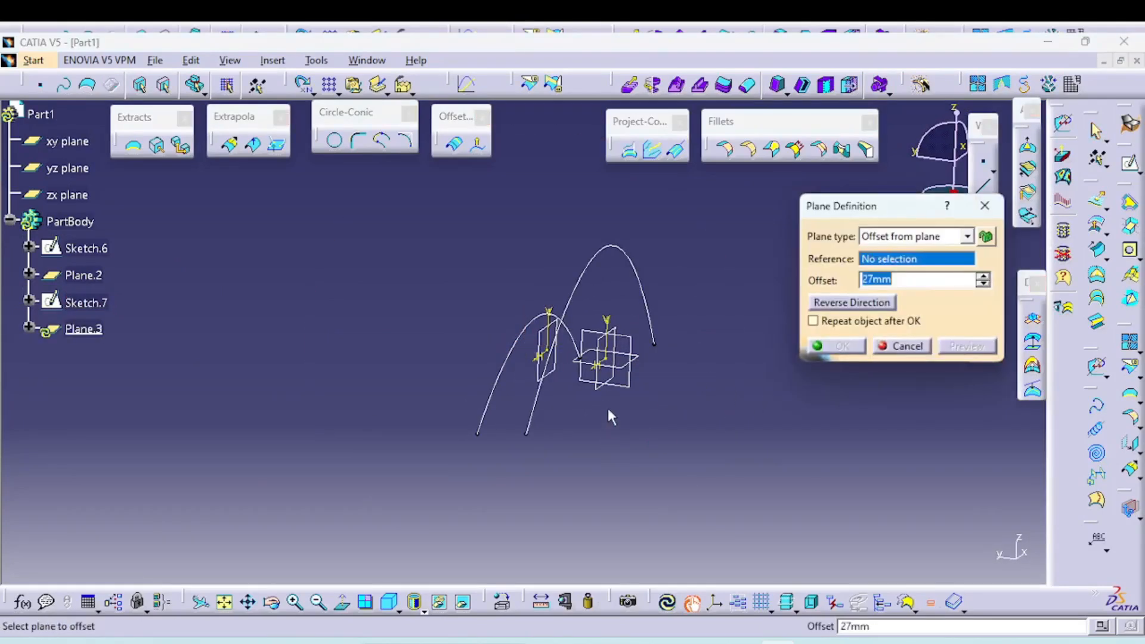
{"action": "left_click", "coordinate": [666, 424]}
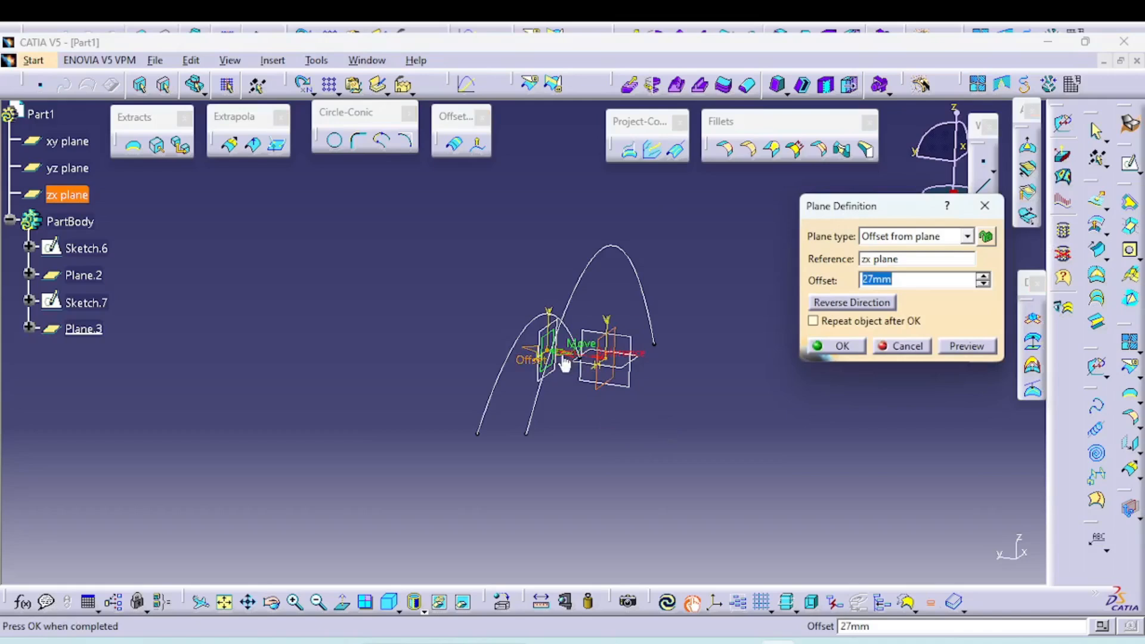
{"action": "left_click", "coordinate": [833, 304]}
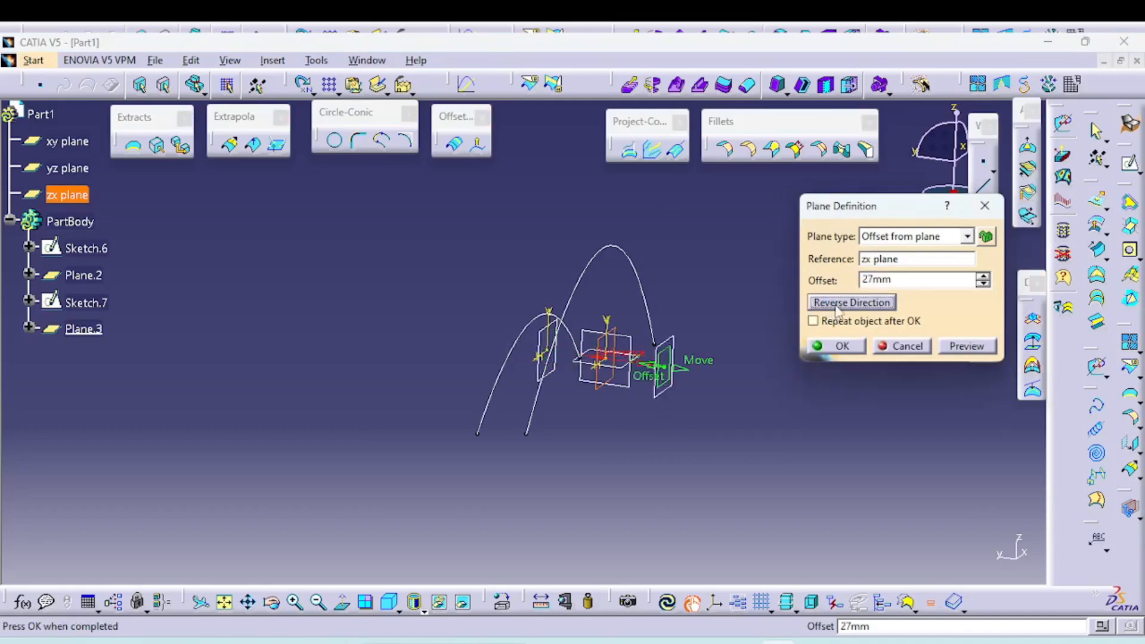
{"action": "left_click", "coordinate": [837, 304]}
{"action": "left_click", "coordinate": [843, 303]}
{"action": "left_click", "coordinate": [844, 346]}
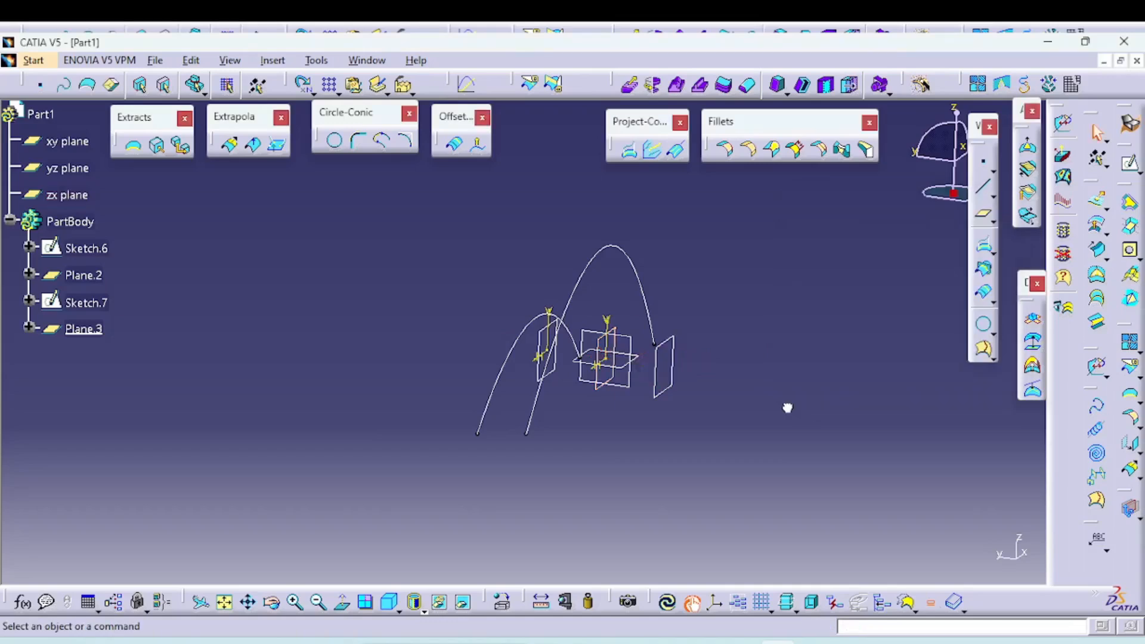
Sketch a three-point spline on the reversed offset plane, roughly tracing the smaller arch from end to end.
{"action": "middle_click_drag", "start_coordinate": [819, 370], "coordinate": [718, 418]}
{"action": "left_click", "coordinate": [1130, 164]}
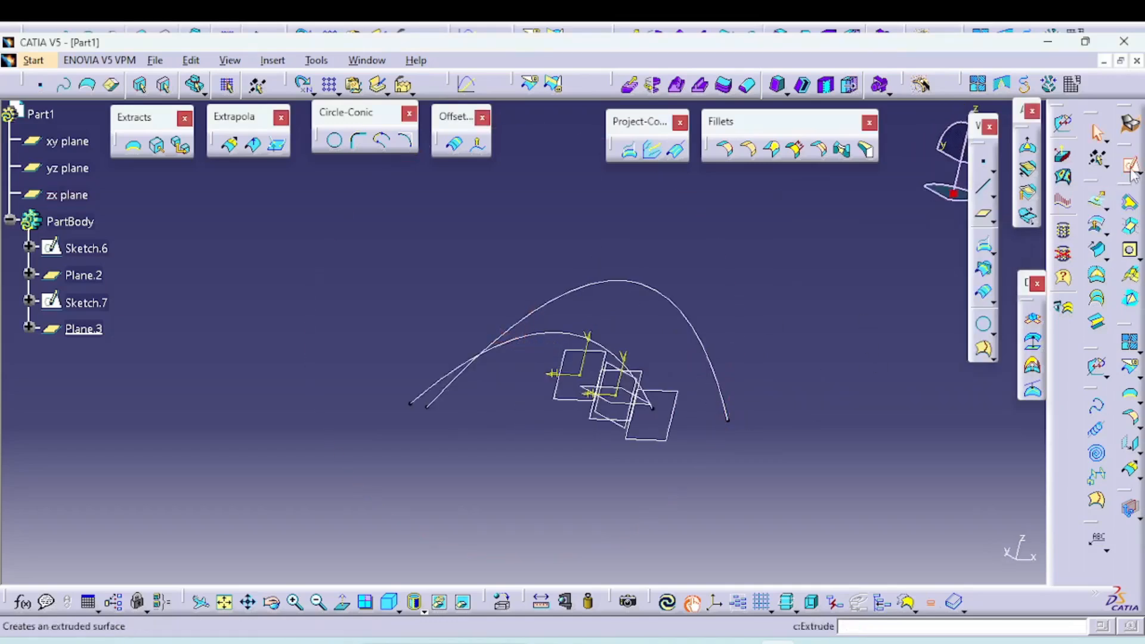
{"action": "left_click", "coordinate": [657, 439]}
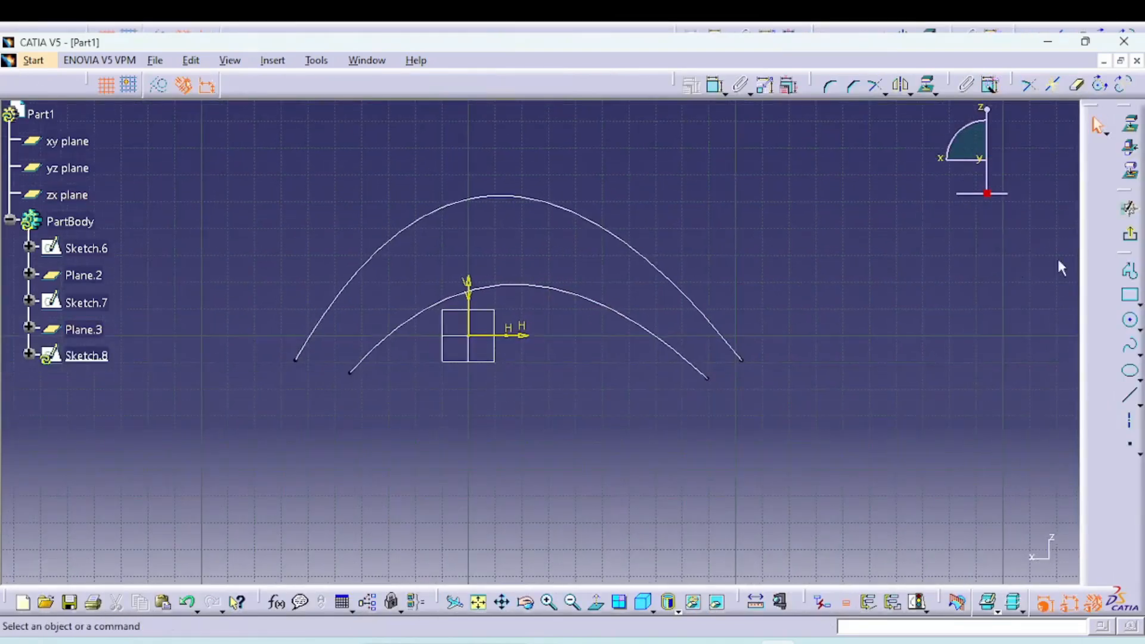
{"action": "left_click", "coordinate": [1130, 346]}
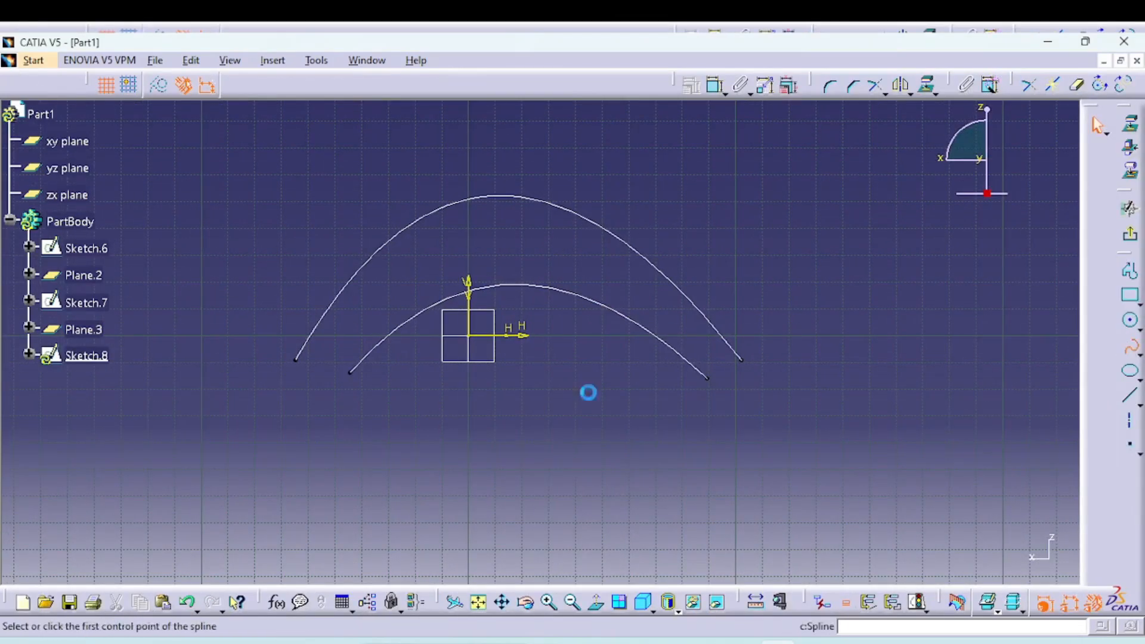
{"action": "left_click", "coordinate": [348, 375]}
{"action": "left_click", "coordinate": [457, 288]}
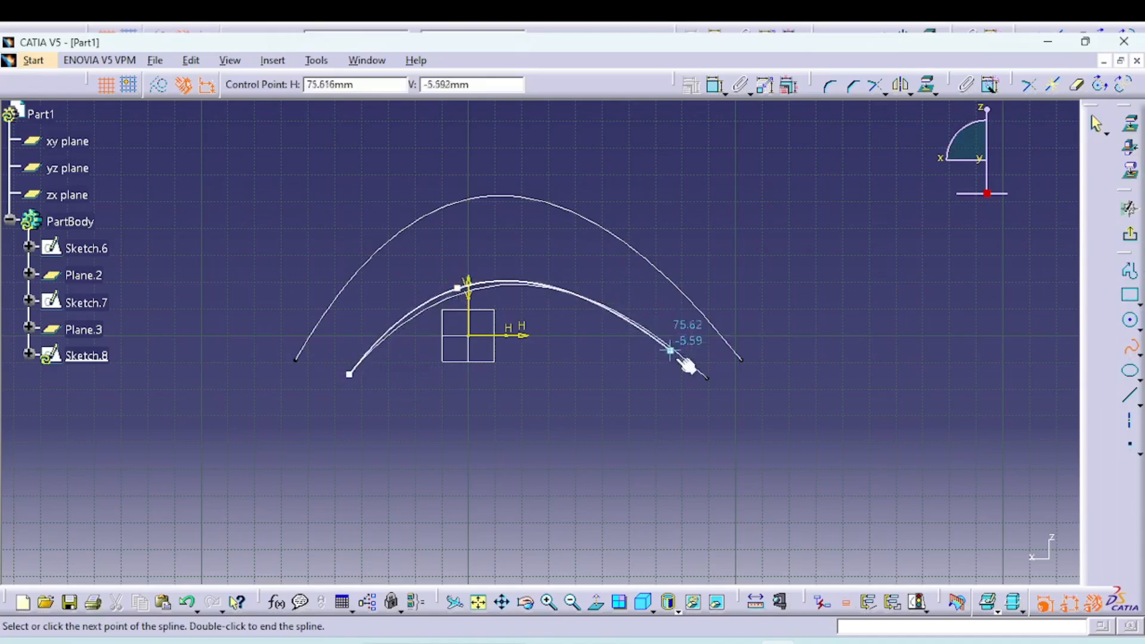
{"action": "left_click", "coordinate": [708, 379]}
{"action": "left_click", "coordinate": [1097, 123]}
{"action": "left_click", "coordinate": [979, 264]}
{"action": "left_click", "coordinate": [1128, 208]}
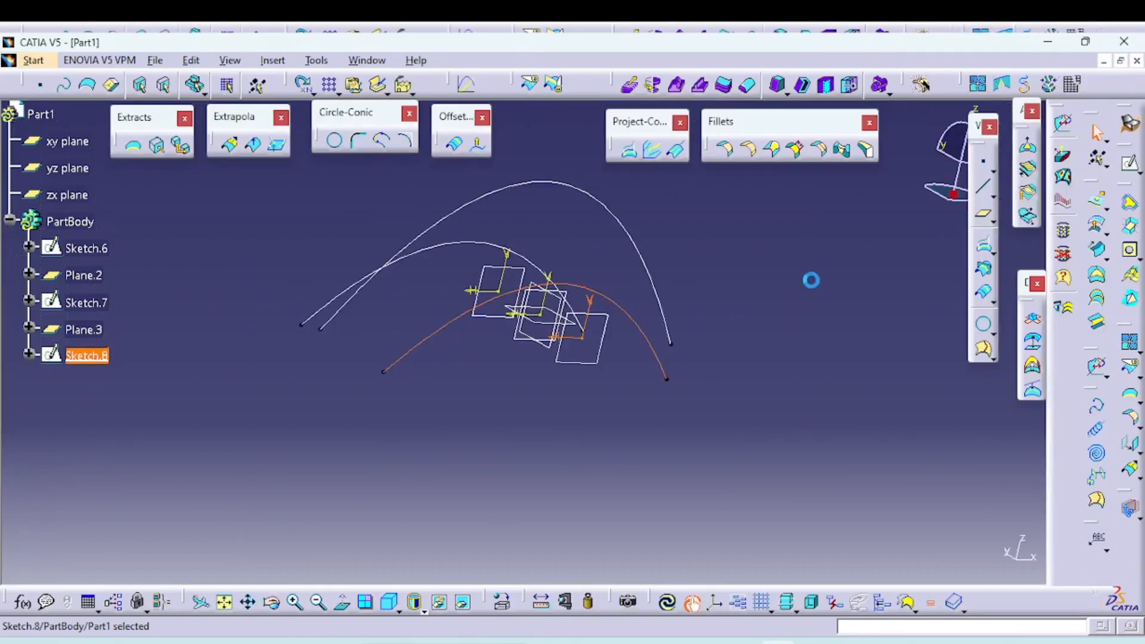
{"action": "left_click", "coordinate": [833, 310]}
Create a multi-sections surface through Sketch.8, Sketch.6 and Sketch.7 in that order, and update the part.
{"action": "mouse_move", "coordinate": [535, 279]}
{"action": "middle_mouse_down"}
{"action": "mouse_move", "coordinate": [564, 409]}
{"action": "mouse_move", "coordinate": [604, 374]}
{"action": "mouse_move", "coordinate": [697, 329]}
{"action": "middle_mouse_up"}
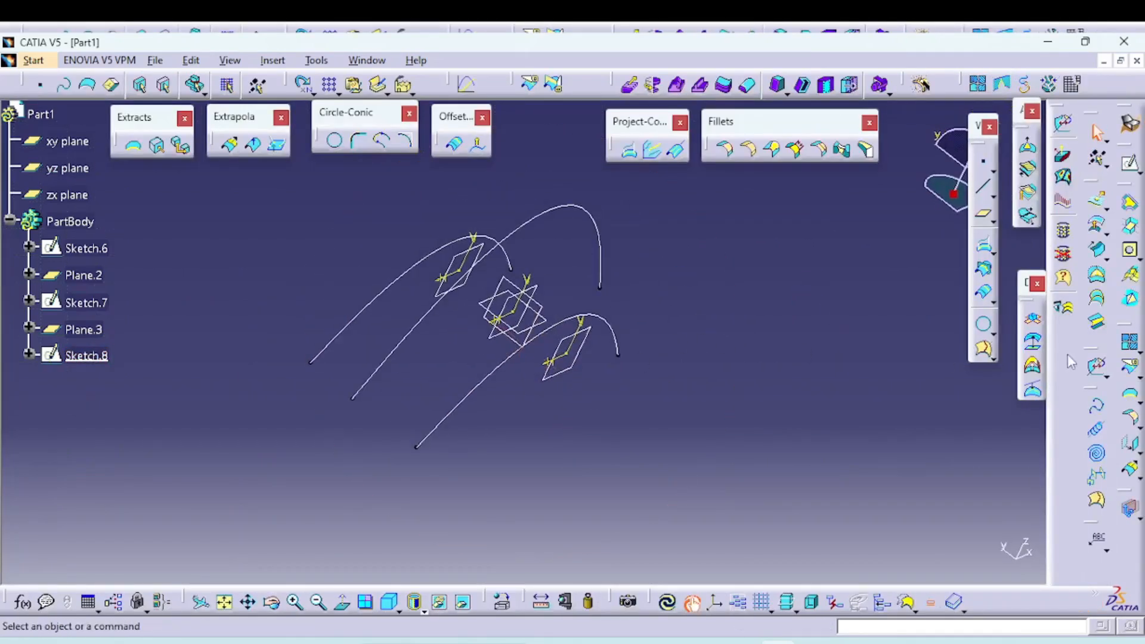
{"action": "left_click", "coordinate": [1099, 301]}
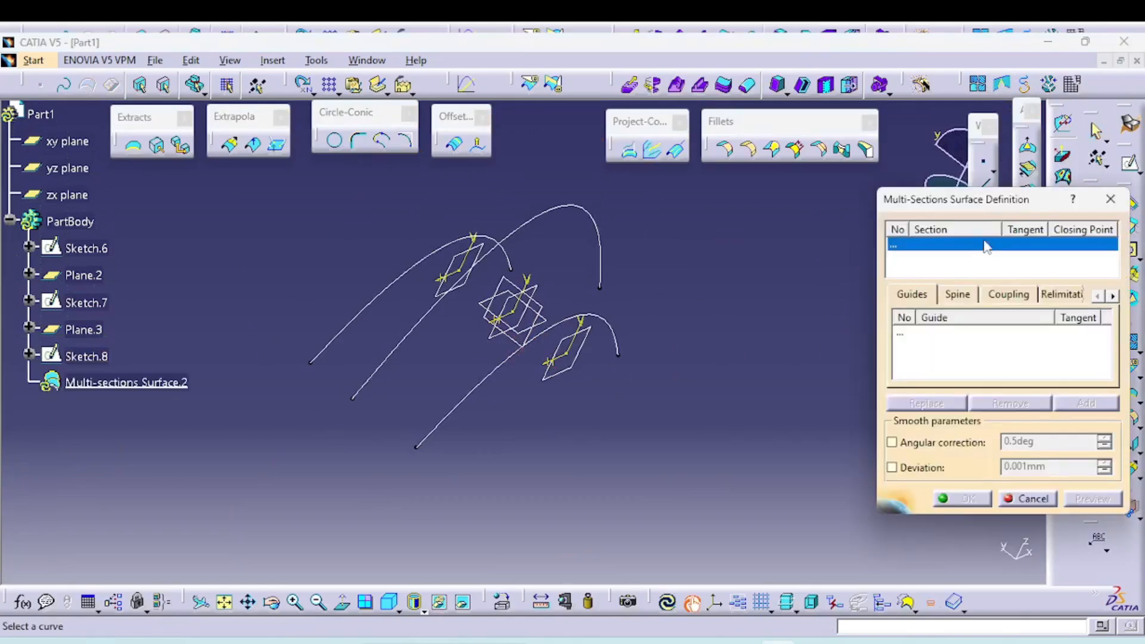
{"action": "left_click", "coordinate": [510, 371]}
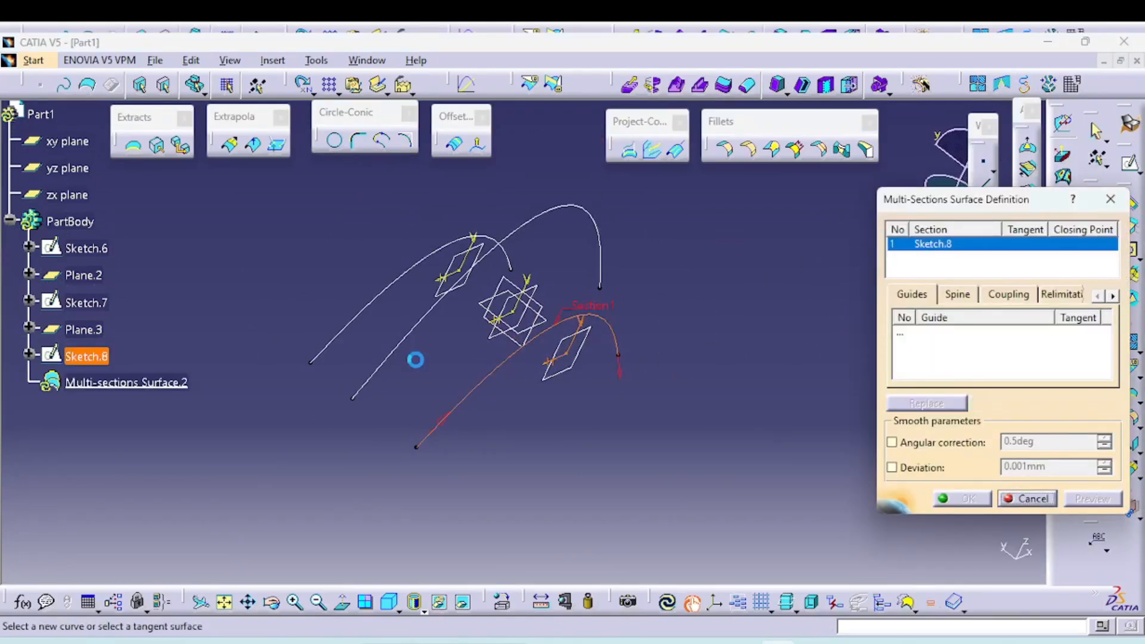
{"action": "left_click", "coordinate": [425, 327]}
{"action": "left_click", "coordinate": [362, 323]}
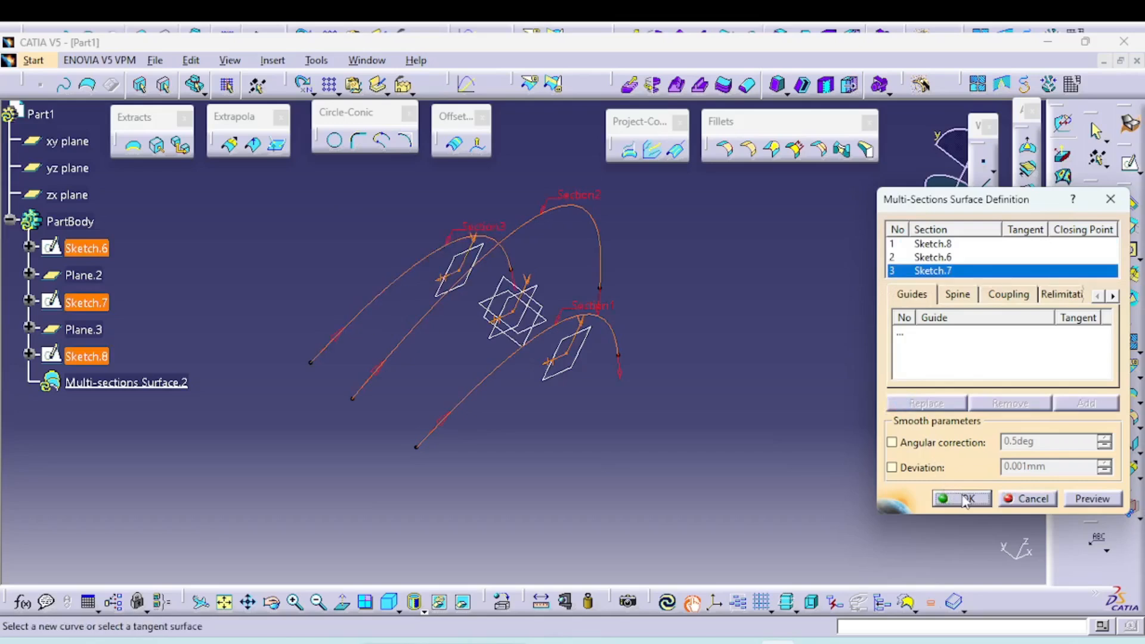
{"action": "left_click", "coordinate": [966, 499]}
{"action": "middle_click_drag", "start_coordinate": [777, 424], "coordinate": [843, 475]}
{"action": "left_click", "coordinate": [667, 602]}
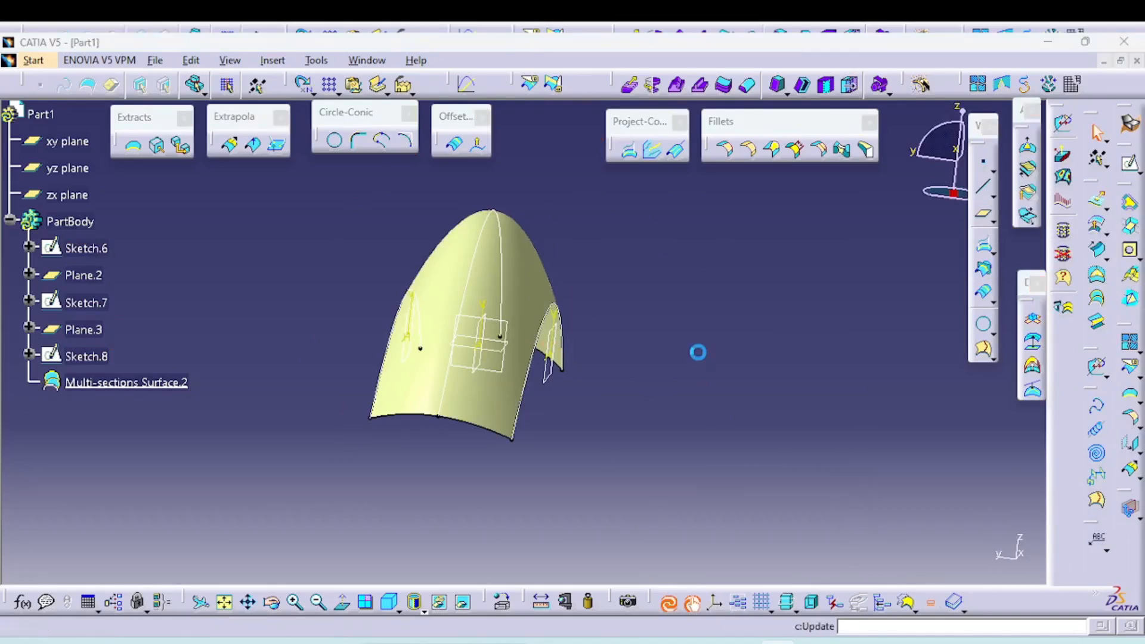
{"action": "mouse_move", "coordinate": [741, 330]}
{"action": "middle_mouse_down"}
{"action": "mouse_move", "coordinate": [680, 316]}
{"action": "mouse_move", "coordinate": [924, 324]}
{"action": "mouse_move", "coordinate": [630, 471]}
{"action": "mouse_move", "coordinate": [656, 455]}
{"action": "mouse_move", "coordinate": [644, 365]}
{"action": "mouse_move", "coordinate": [620, 309]}
{"action": "mouse_move", "coordinate": [655, 323]}
{"action": "middle_mouse_up"}
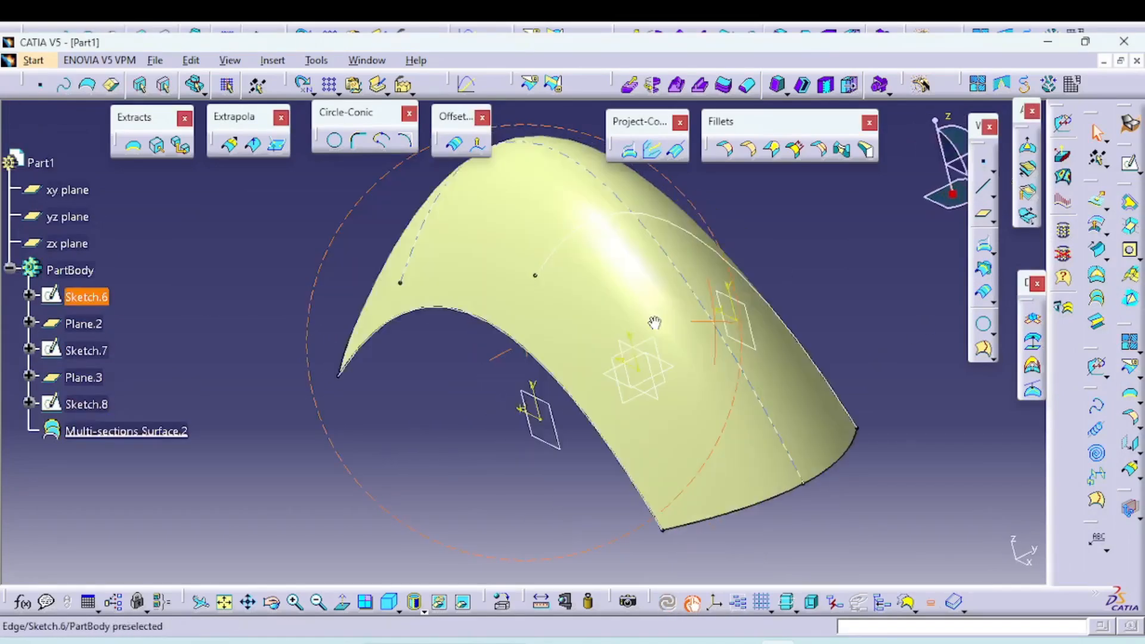
{"action": "middle_click_drag", "start_coordinate": [588, 340], "coordinate": [629, 455]}
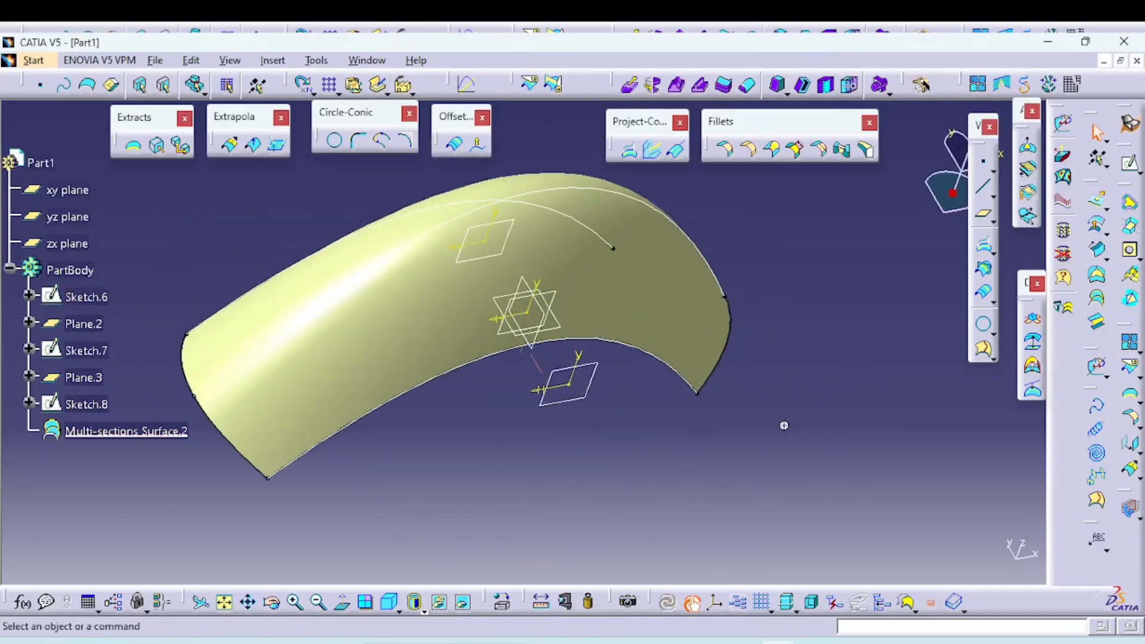
Place an isoparametric curve on the multi-sections surface and shift its point closer to the surface's near end.
{"action": "middle_click_drag", "start_coordinate": [785, 434], "coordinate": [843, 441]}
{"action": "left_click", "coordinate": [1096, 500]}
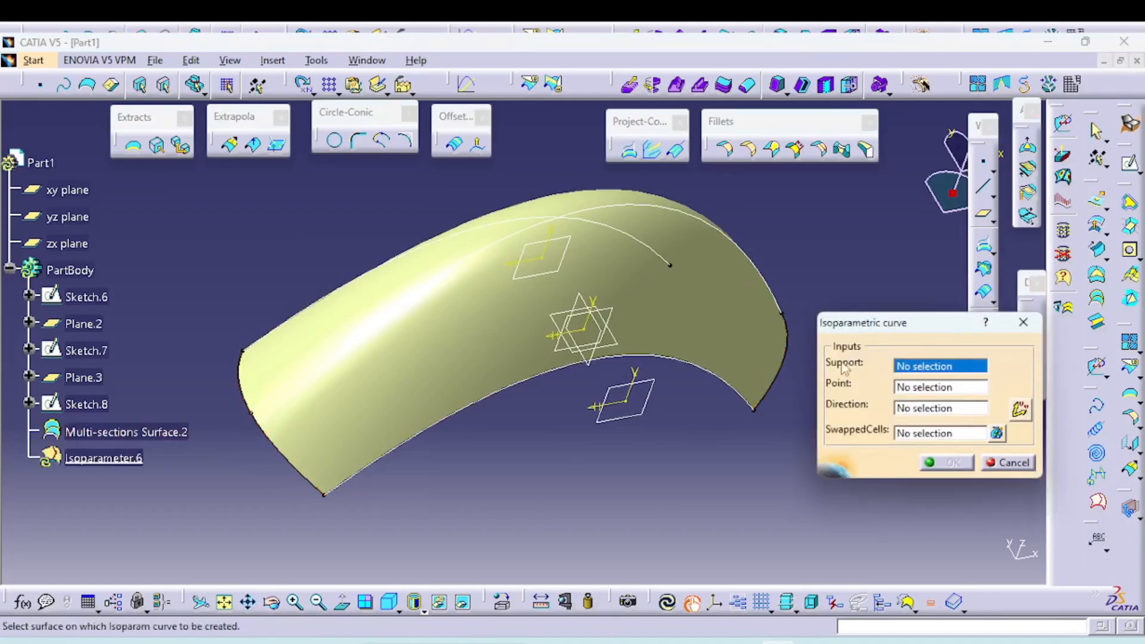
{"action": "left_click", "coordinate": [455, 324]}
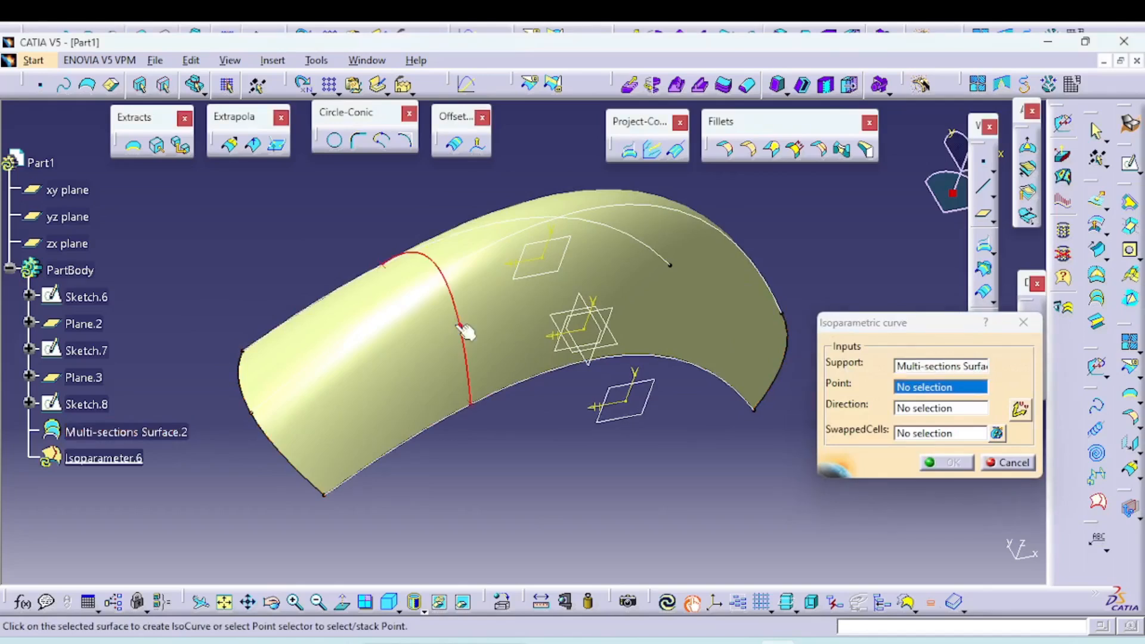
{"action": "left_click", "coordinate": [748, 382]}
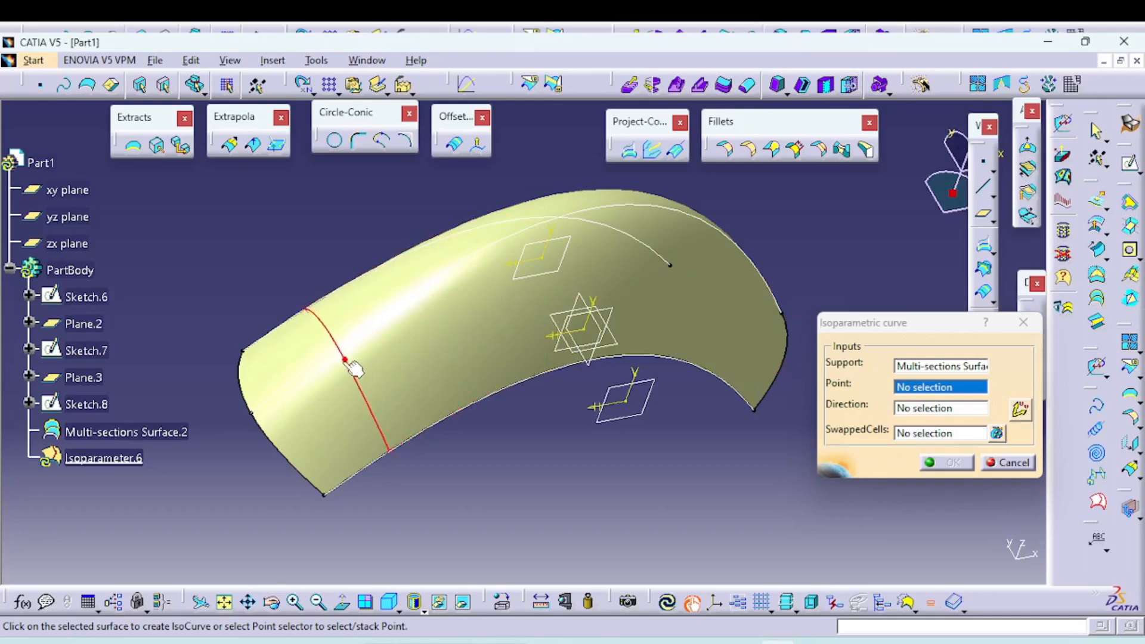
{"action": "left_click", "coordinate": [346, 369]}
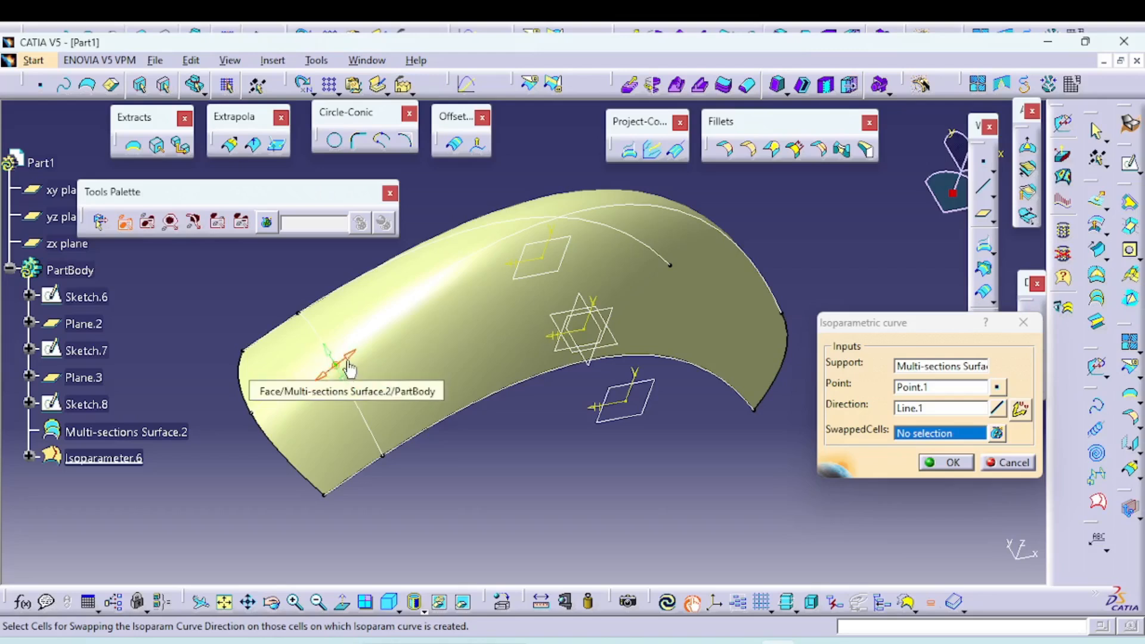
{"action": "left_click_drag", "start_coordinate": [349, 366], "coordinate": [314, 376]}
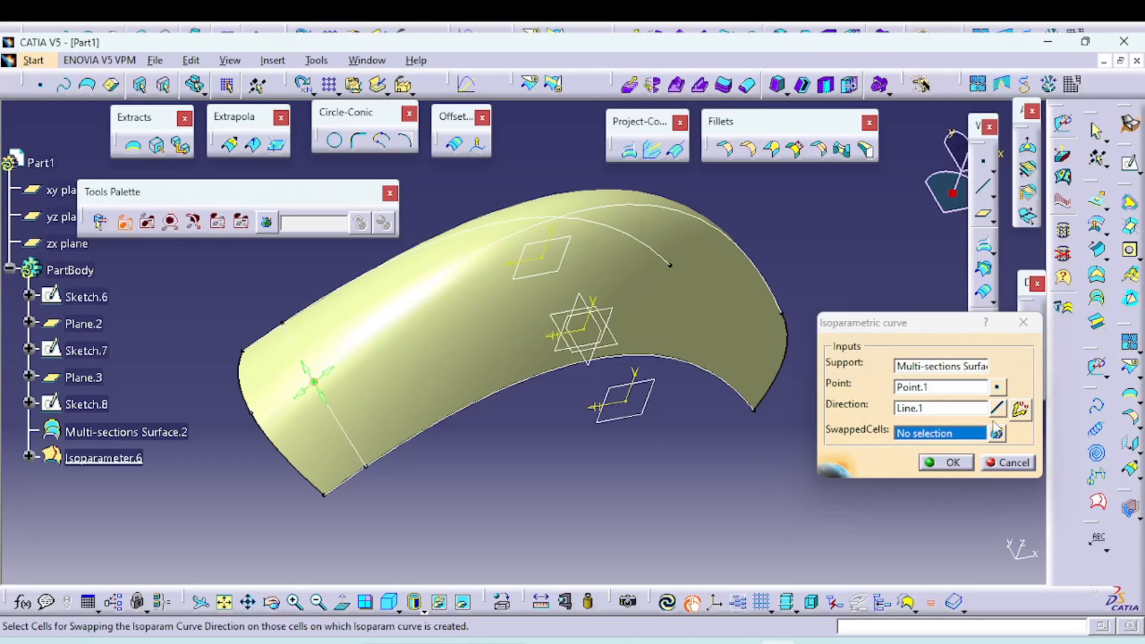
Swap the isoparametric curve's direction so it runs lengthwise along the surface, and create it.
{"action": "left_click", "coordinate": [1021, 412]}
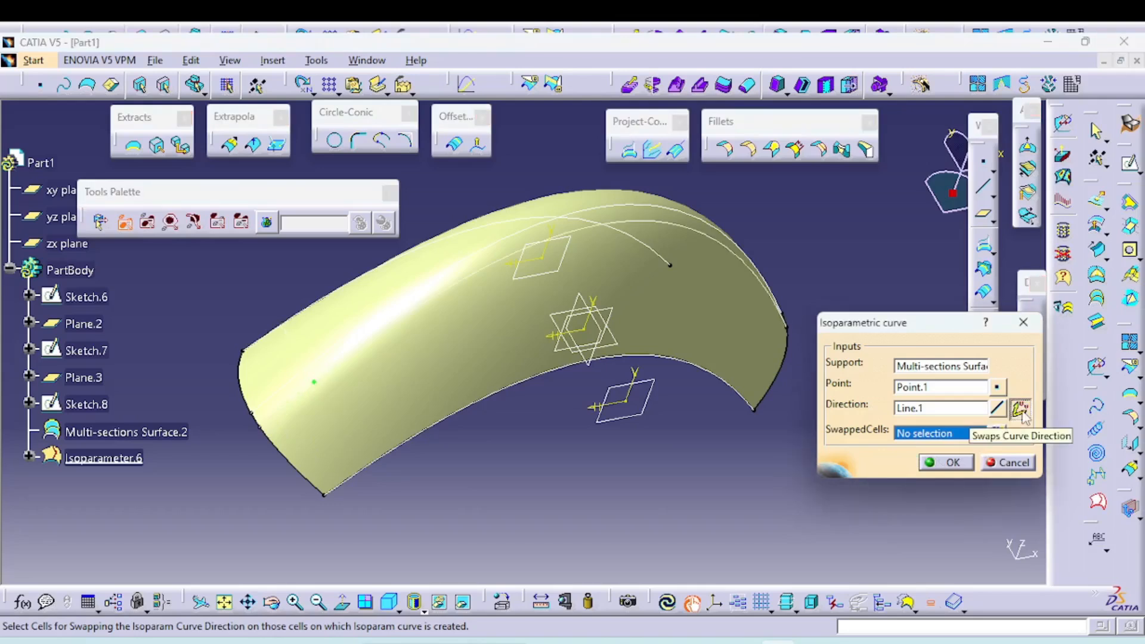
{"action": "middle_click_drag", "start_coordinate": [510, 455], "coordinate": [657, 461]}
{"action": "left_click", "coordinate": [946, 464]}
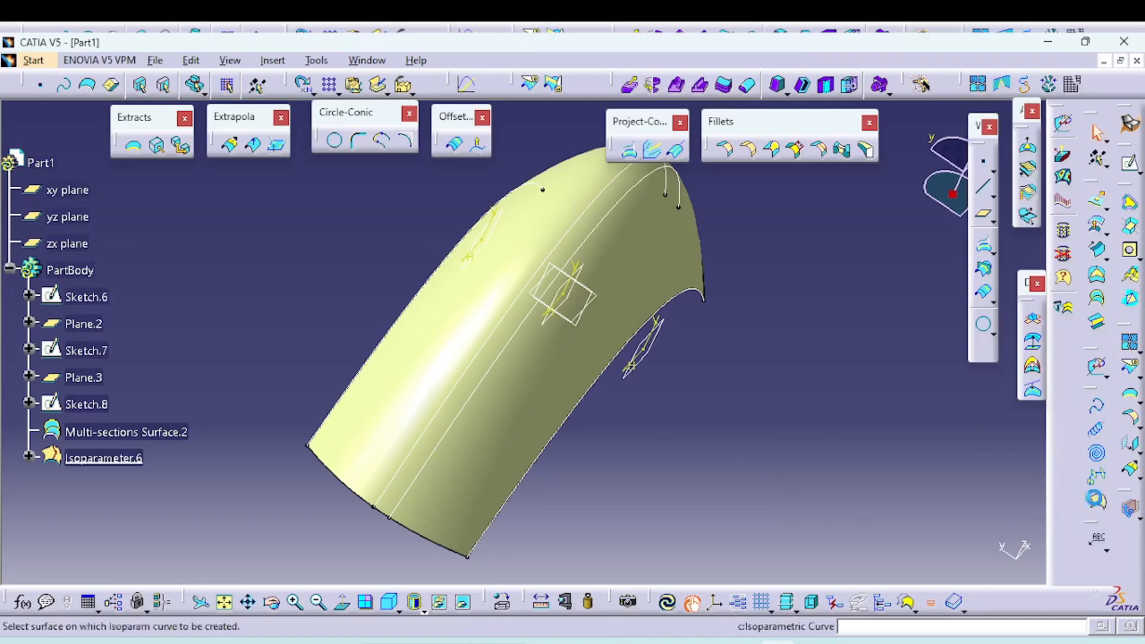
Create a second isoparametric curve running across the multi-sections surface, about a quarter of the way from its near end.
{"action": "left_click", "coordinate": [1097, 504]}
{"action": "left_click", "coordinate": [493, 419]}
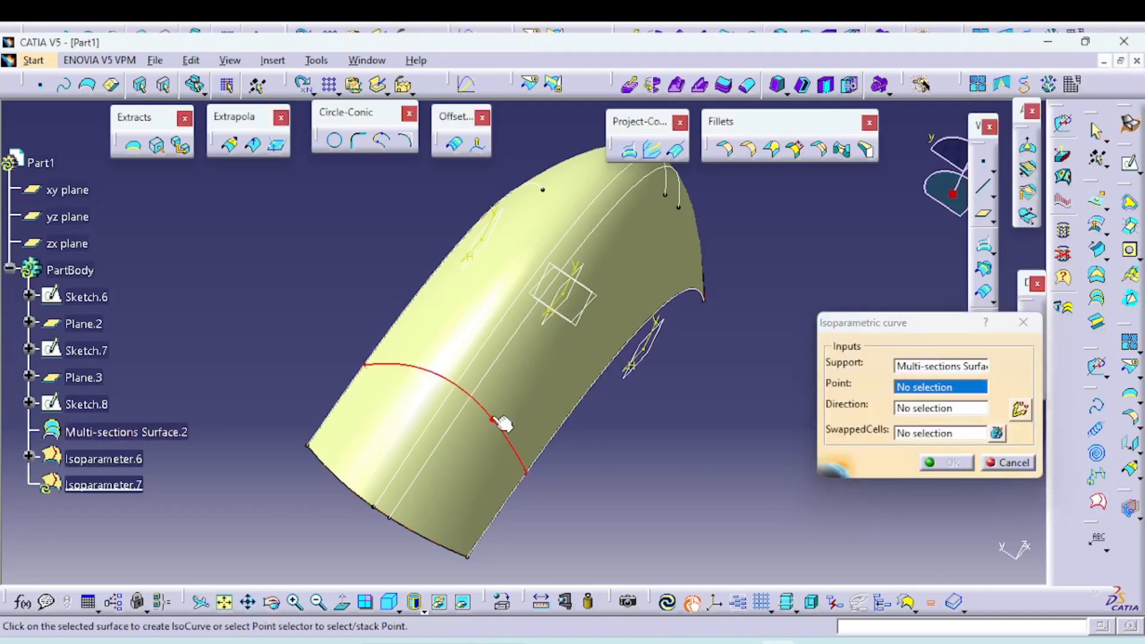
{"action": "left_click", "coordinate": [494, 420]}
{"action": "left_click", "coordinate": [928, 464]}
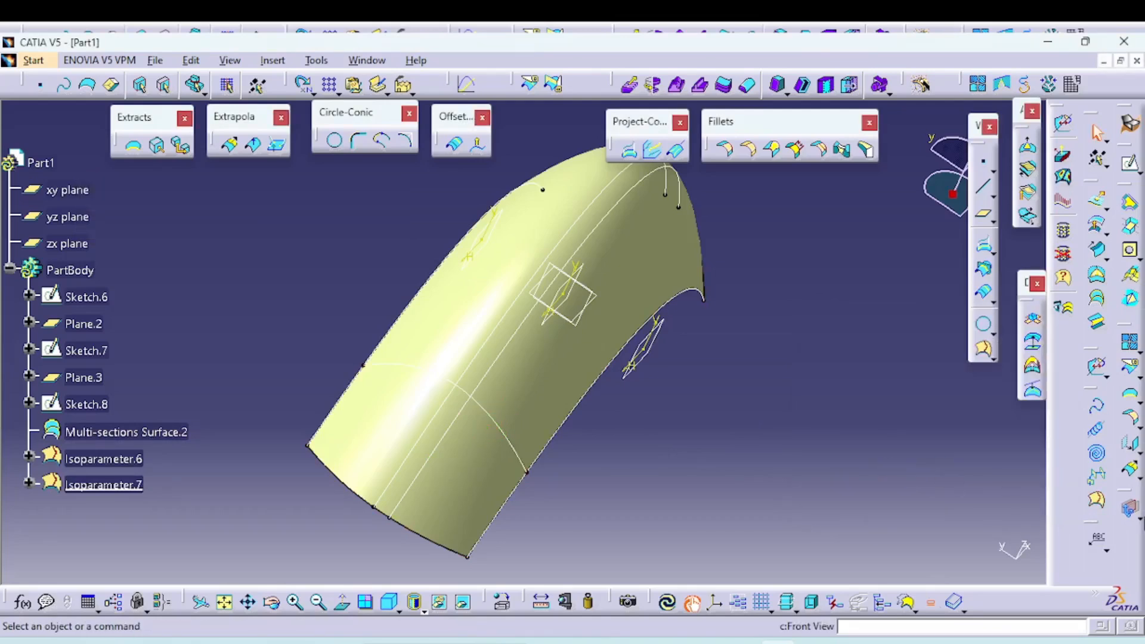
Create another crosswise isoparametric curve on the multi-sections surface, around the middle of the arch.
{"action": "left_click", "coordinate": [1095, 500]}
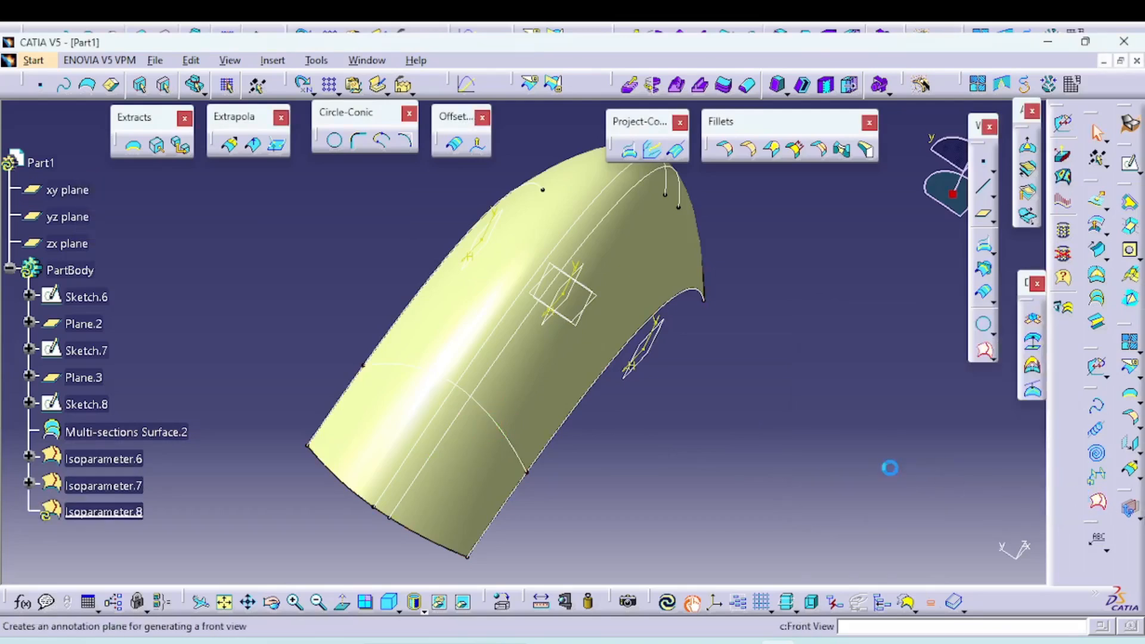
{"action": "left_click", "coordinate": [630, 337]}
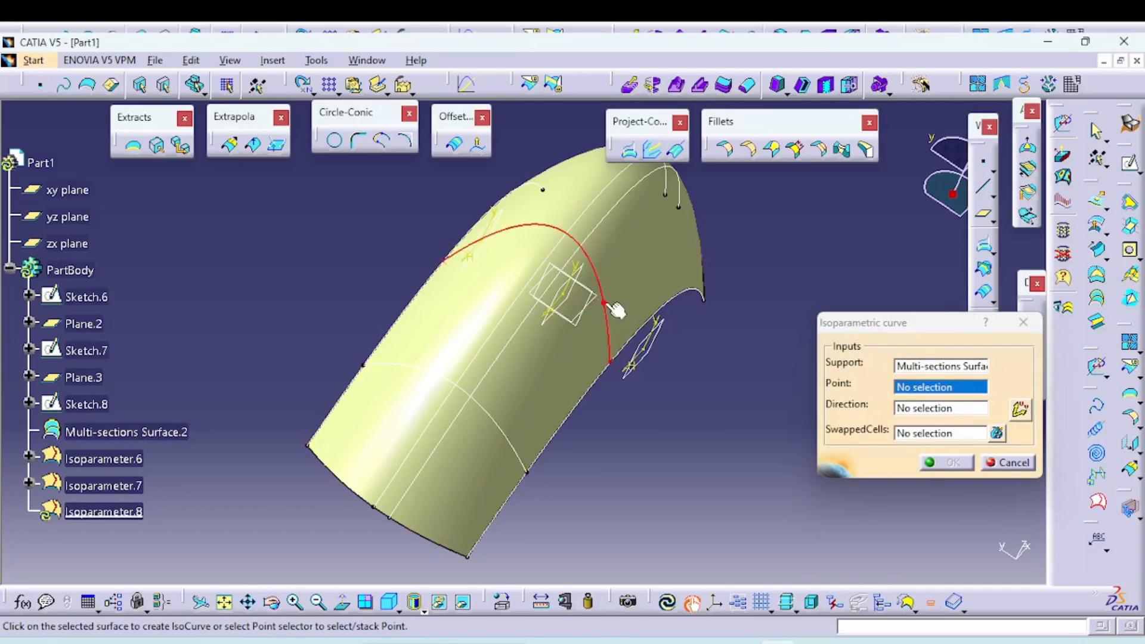
{"action": "left_click", "coordinate": [603, 303]}
{"action": "middle_click_drag", "start_coordinate": [649, 434], "coordinate": [642, 502]}
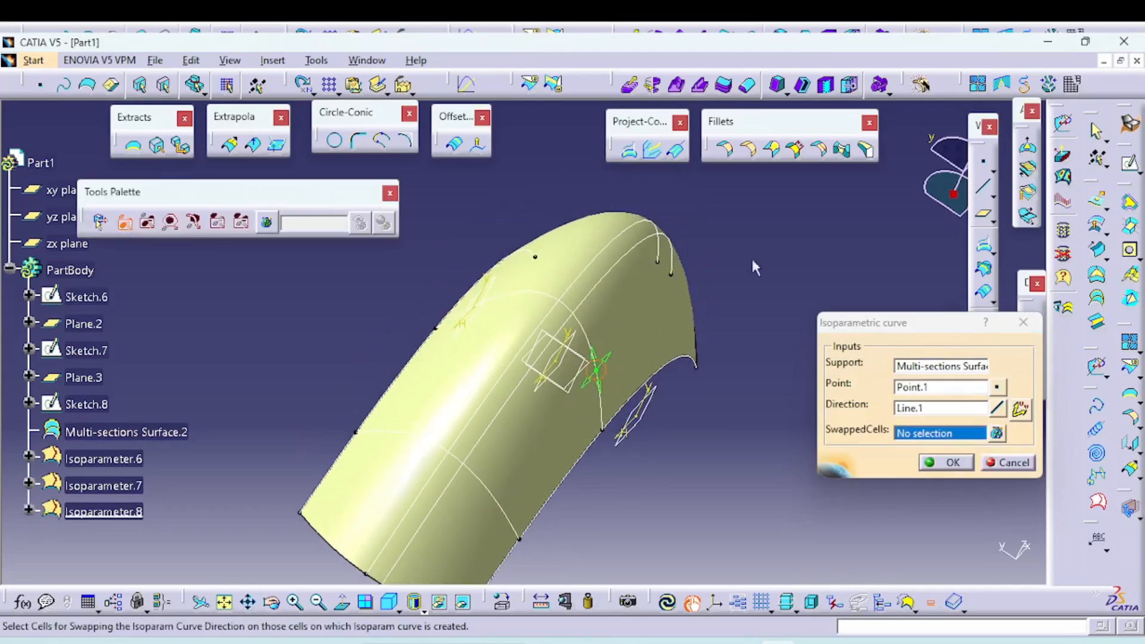
{"action": "left_click", "coordinate": [944, 463]}
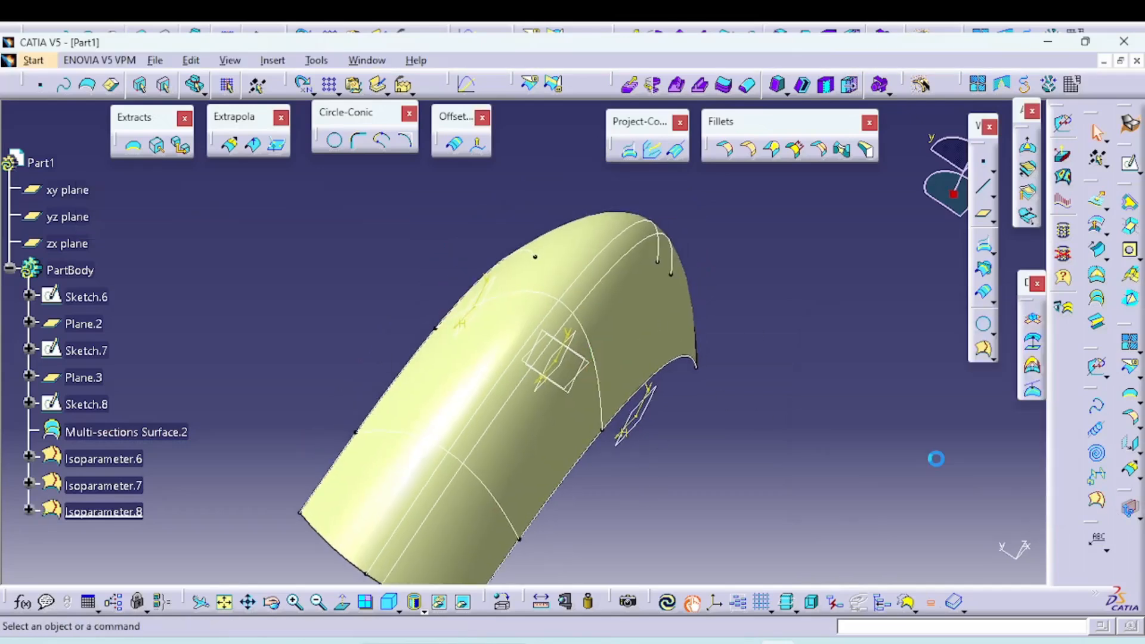
Create a further crosswise isoparametric curve beyond the middle one, just past the crown of the arch.
{"action": "left_click", "coordinate": [1097, 502]}
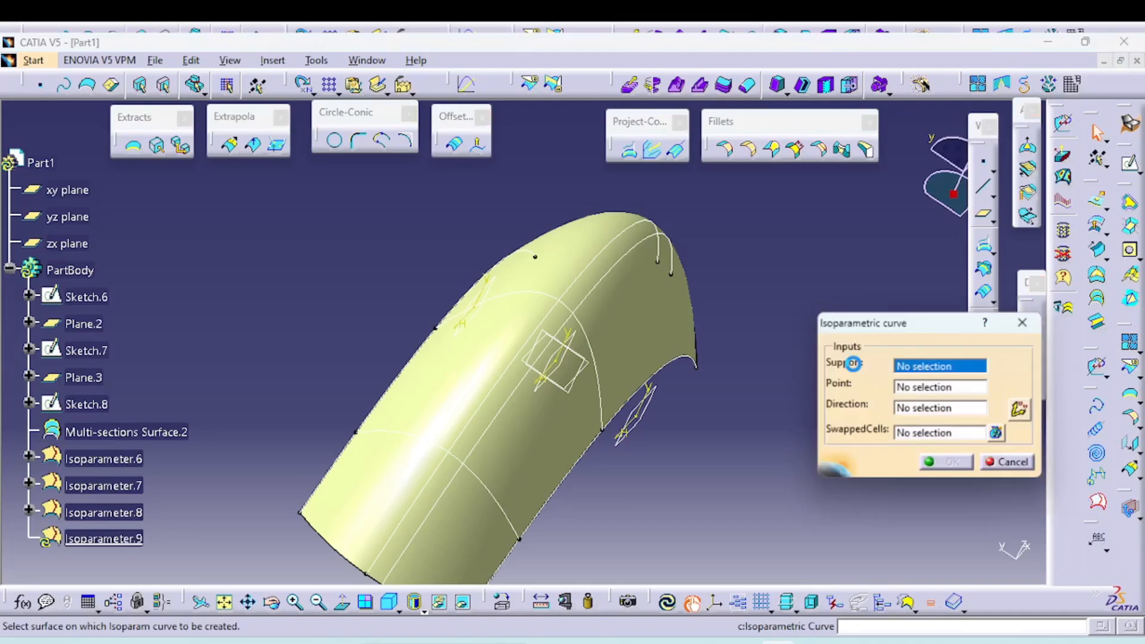
{"action": "left_click", "coordinate": [635, 313]}
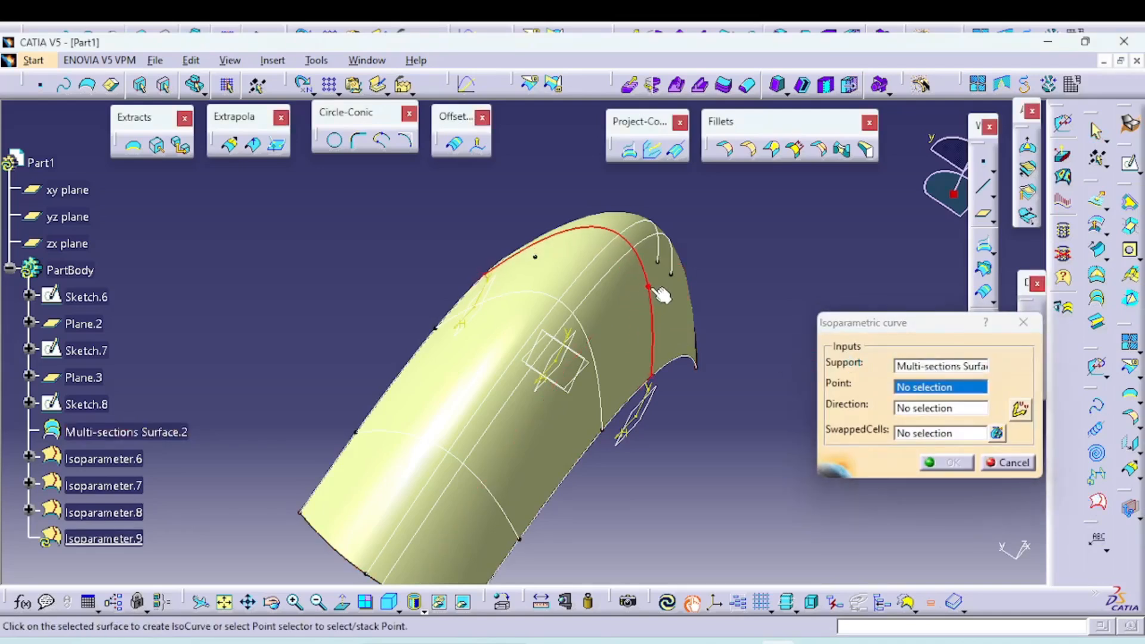
{"action": "left_click", "coordinate": [660, 294]}
{"action": "left_click", "coordinate": [942, 462]}
Create a crosswise isoparametric curve on the descending far side of the arch, between the previous curve and the far end.
{"action": "middle_click_drag", "start_coordinate": [811, 423], "coordinate": [596, 456]}
{"action": "left_click", "coordinate": [1096, 500]}
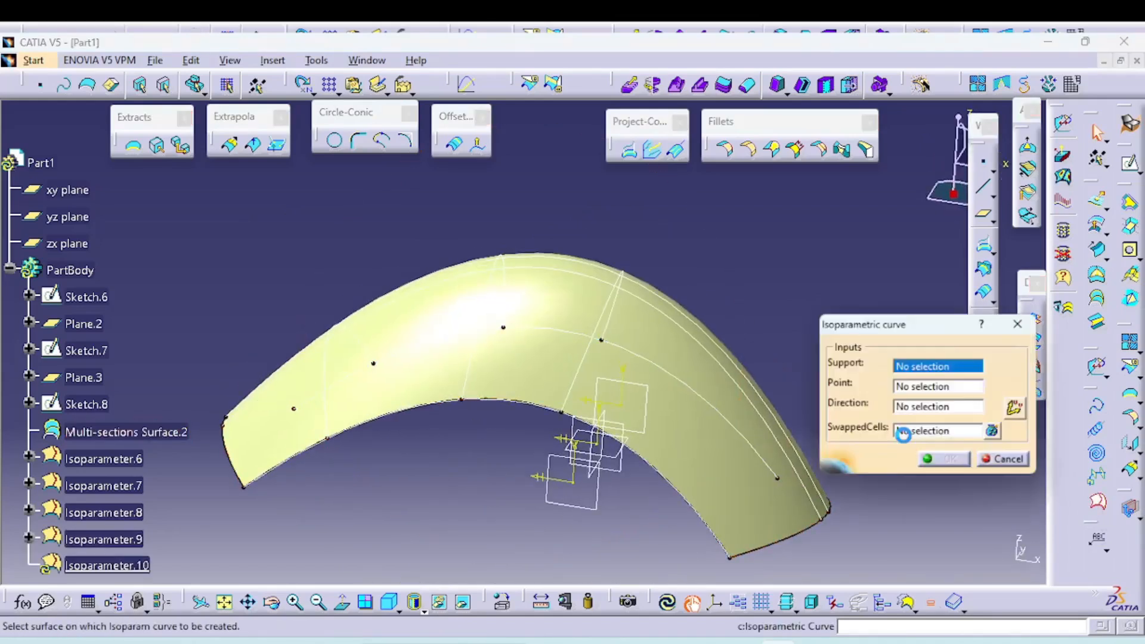
{"action": "left_click", "coordinate": [728, 458]}
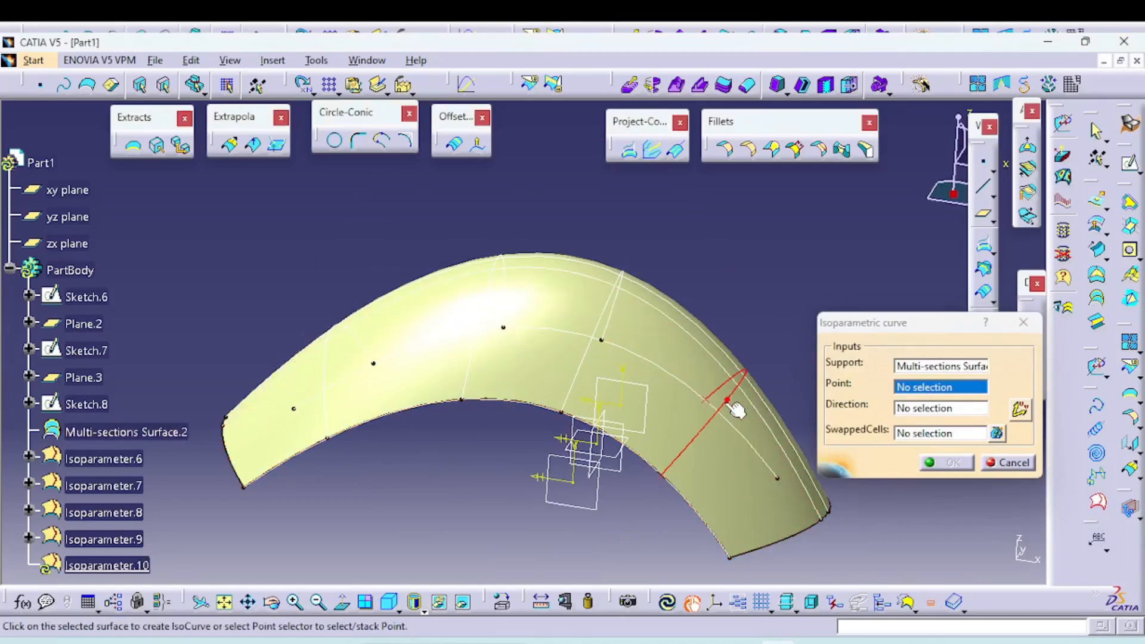
{"action": "left_click", "coordinate": [729, 403]}
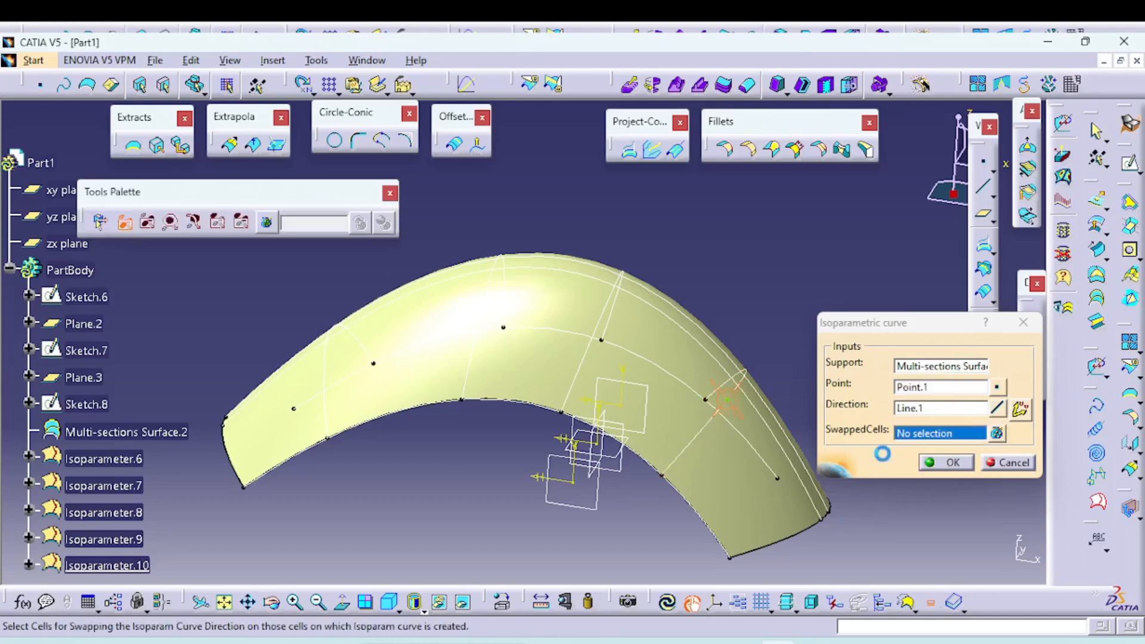
{"action": "left_click", "coordinate": [933, 464]}
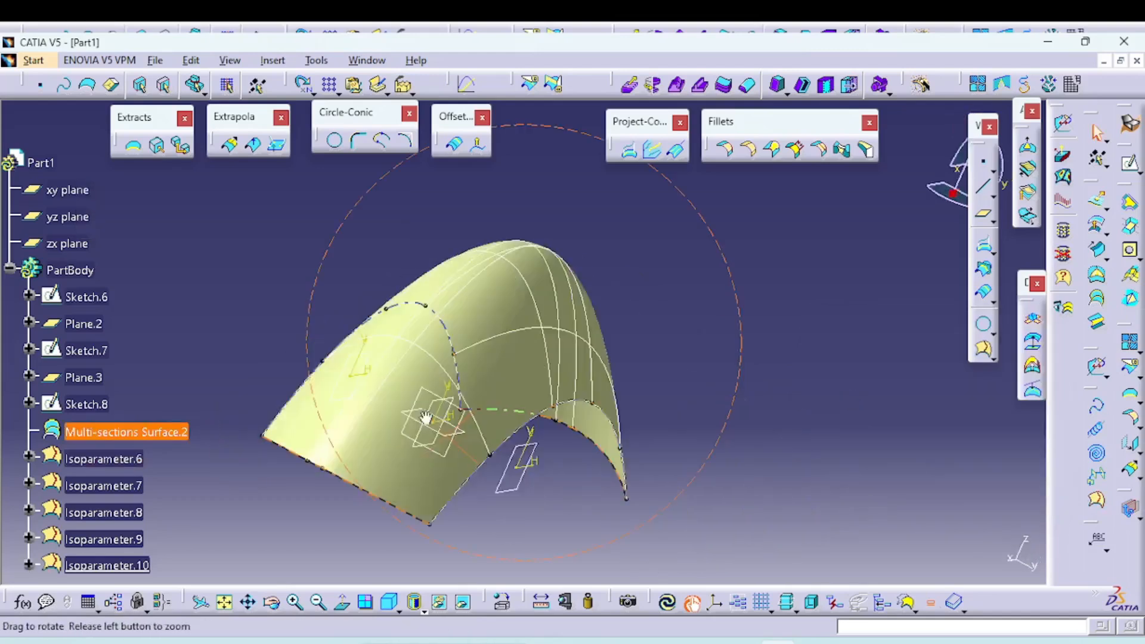